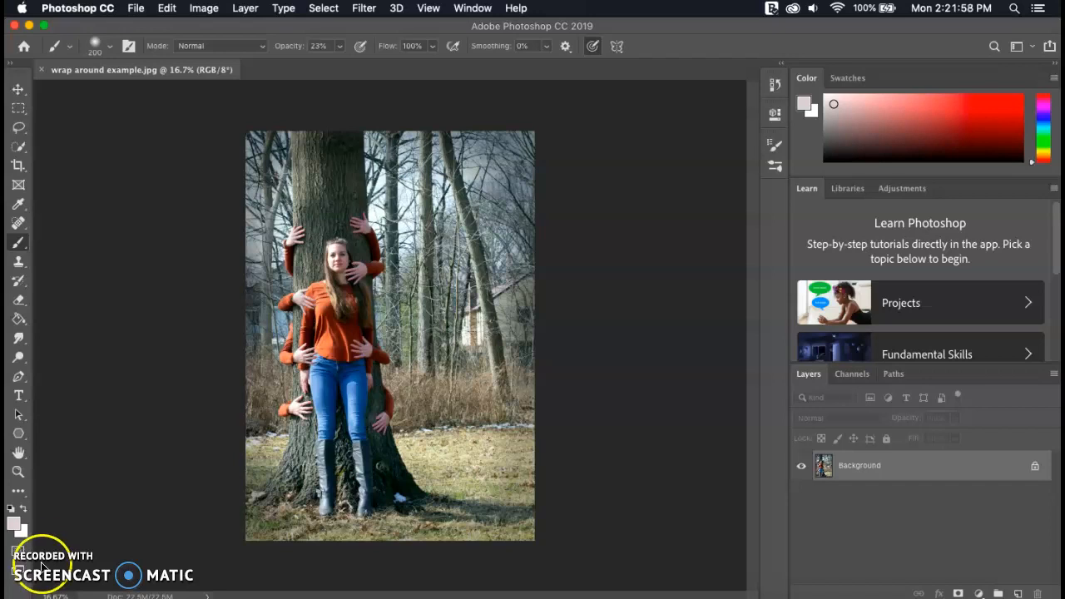
Load 1.jpg through 9.jpg from the wrap around folder into one layer stack with automatic alignment of the source images.
left_click(136, 8)
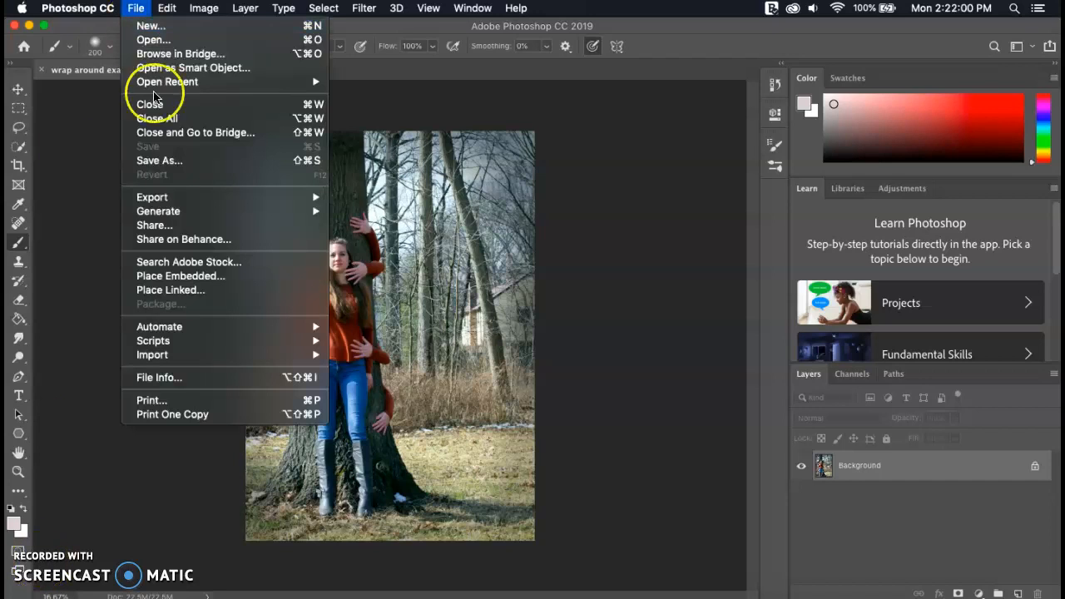
mouse_move(188, 349)
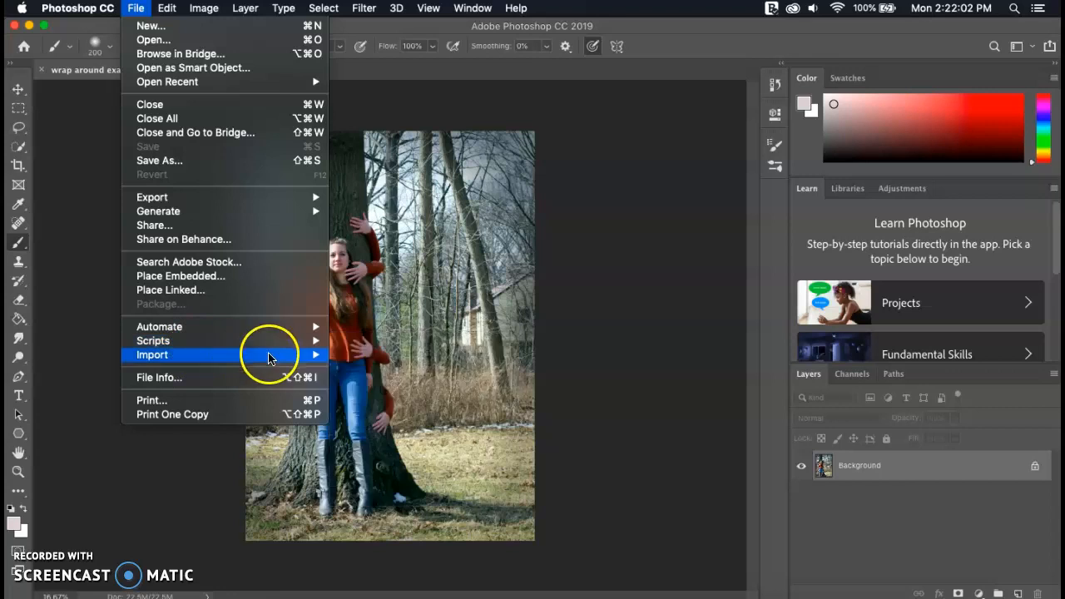
left_click(381, 447)
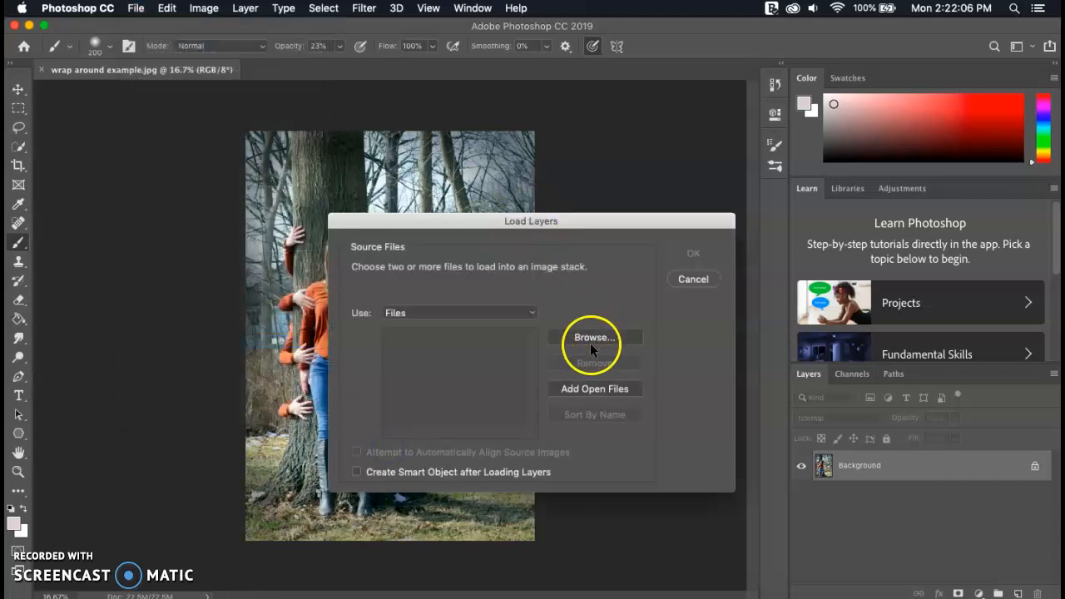
left_click(589, 338)
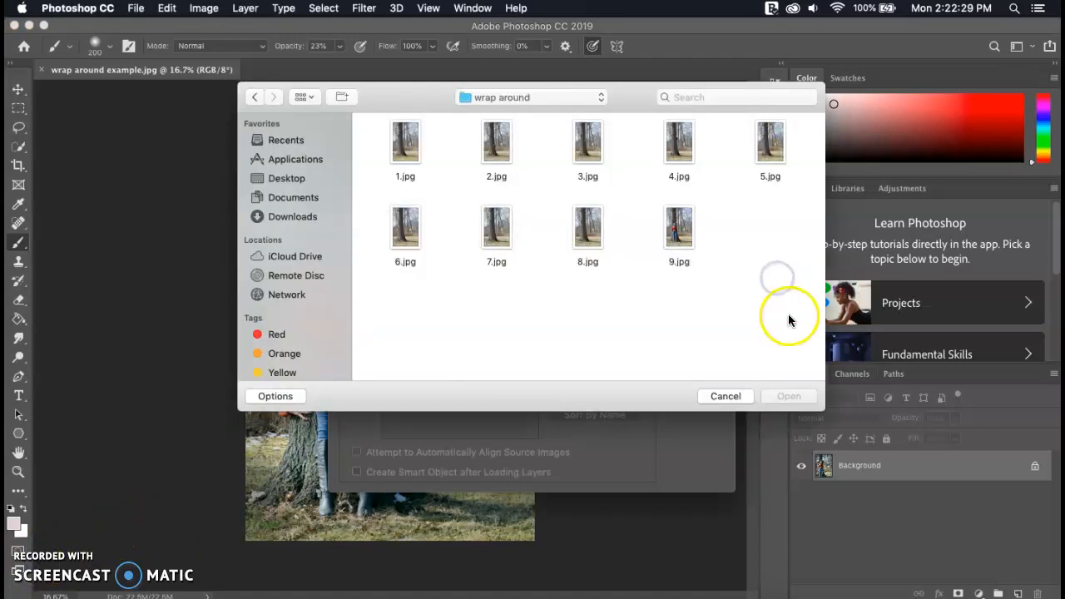
key("super+a")
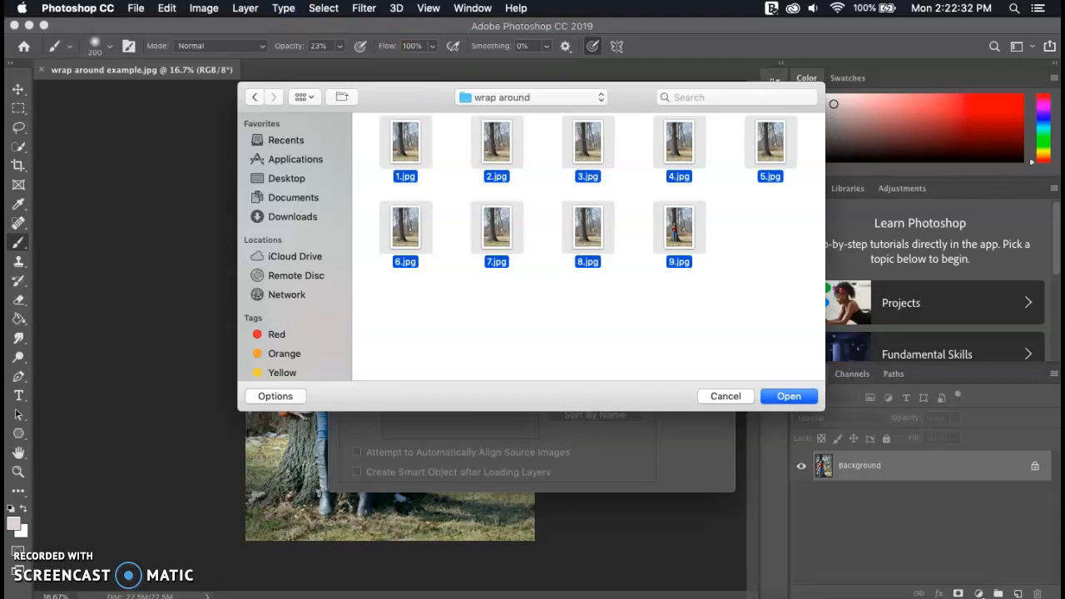
left_click(788, 394)
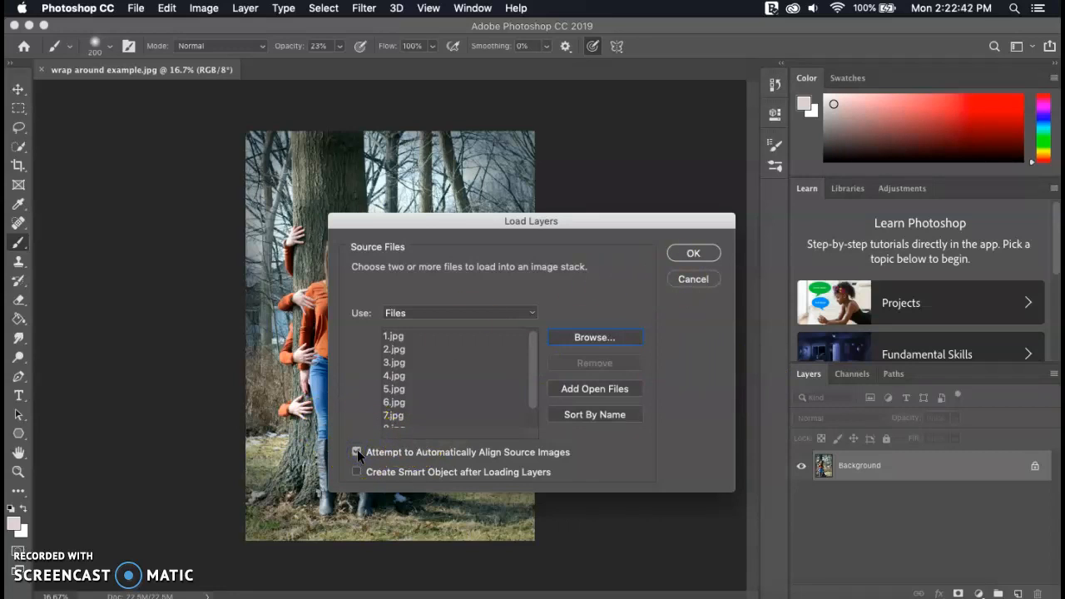
left_click(683, 256)
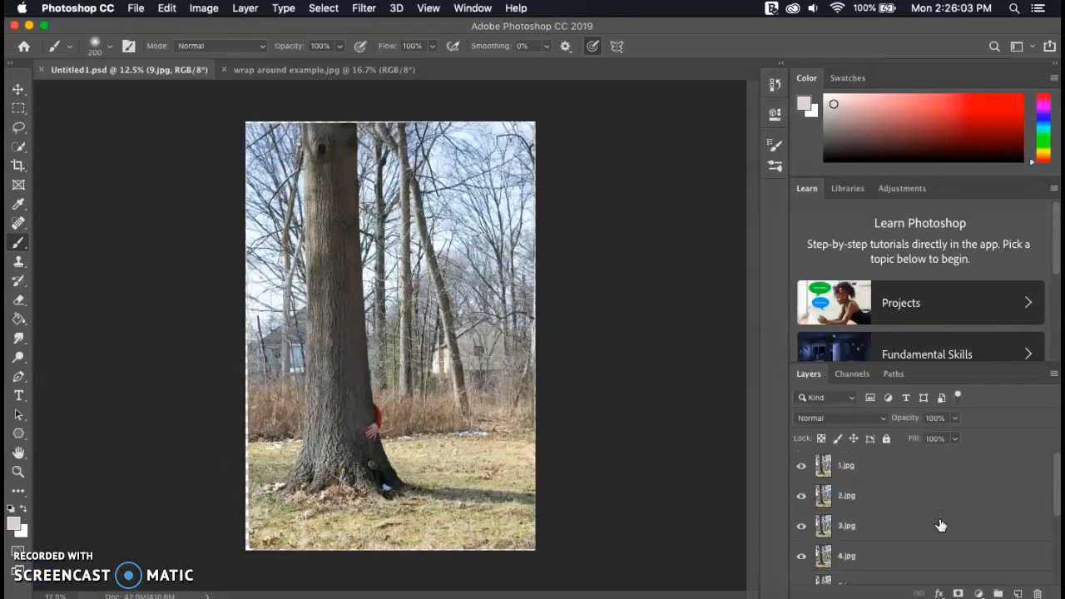
Hide layers 1.jpg through 9.jpg one at a time, from top to bottom, to examine each photo.
left_click(902, 476)
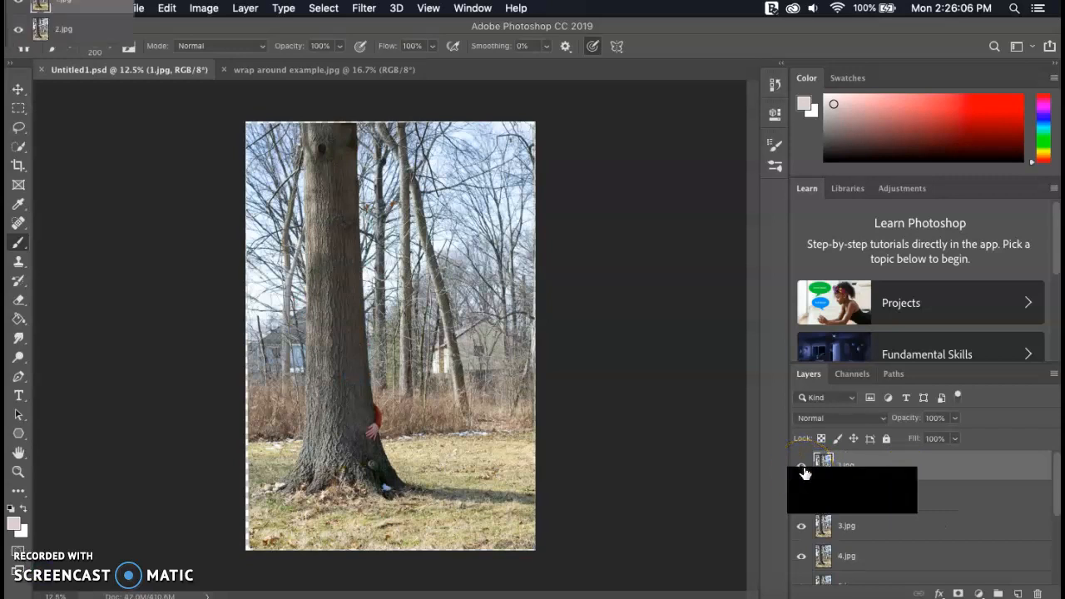
left_click(804, 470)
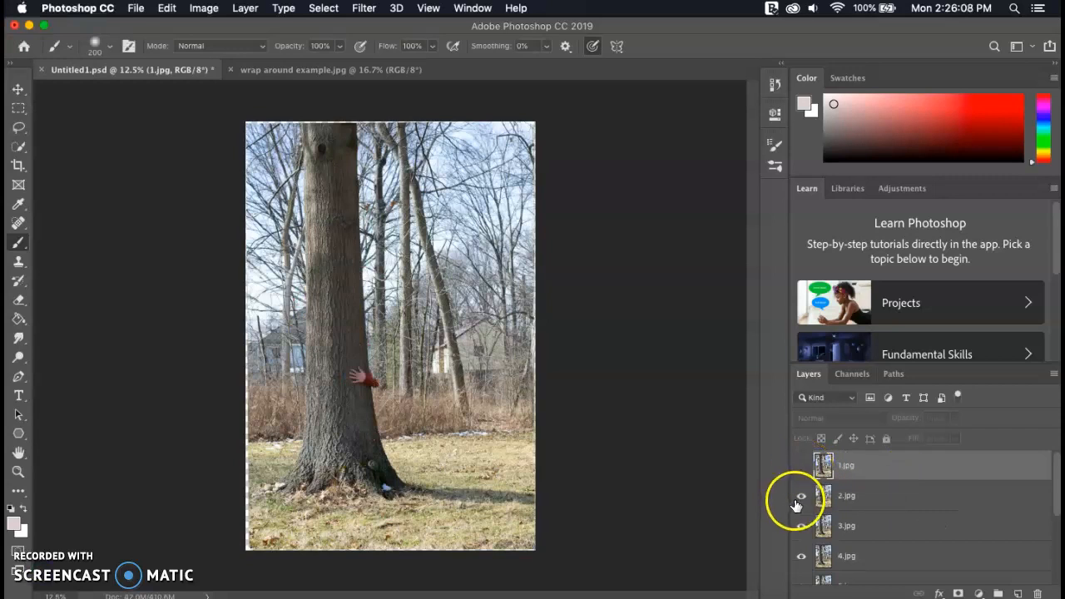
left_click(797, 501)
left_click(804, 529)
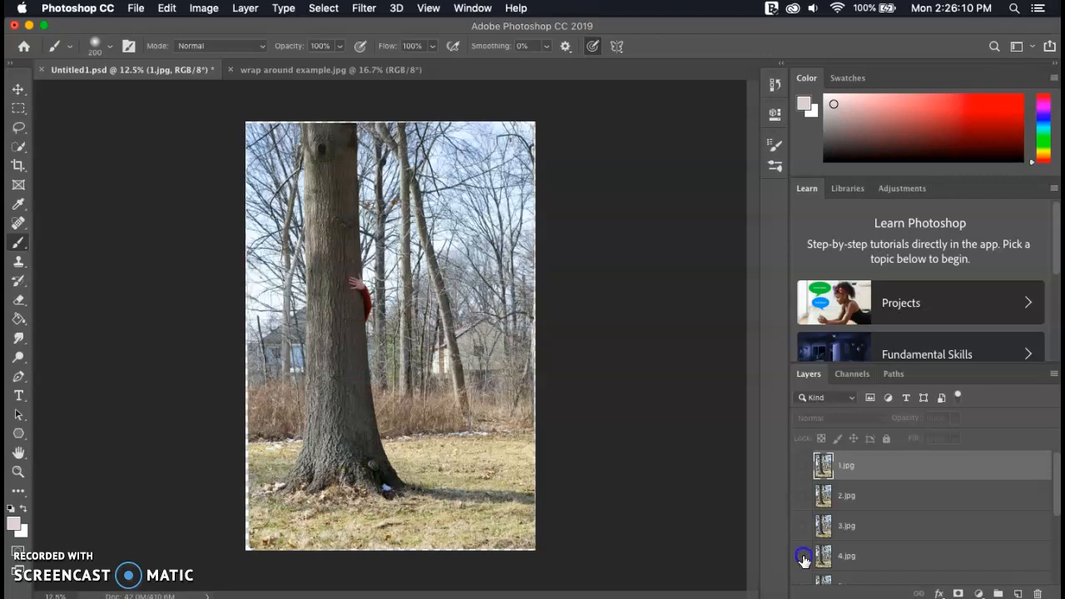
left_click(804, 555)
scroll(804, 555, "down", 3)
left_click(802, 492)
left_click(803, 523)
left_click(802, 551)
scroll(804, 556, "down", 1)
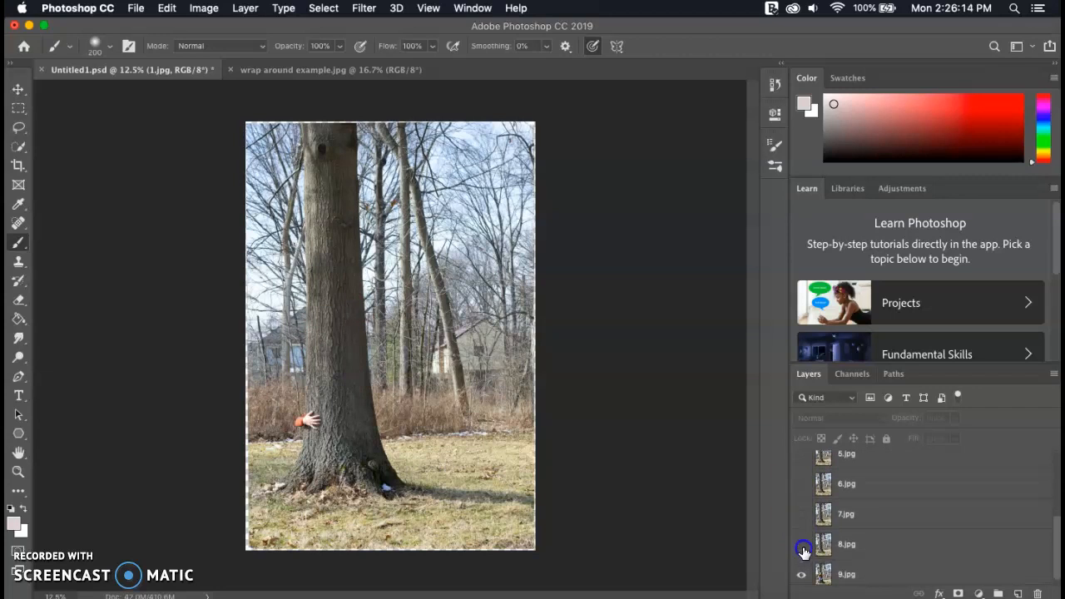
left_click(802, 548)
left_click(802, 574)
Show all layers again one by one, from 9.jpg up to 1.jpg, checking the arm position in each.
left_click(803, 574)
left_click(801, 544)
left_click(801, 514)
left_click(802, 489)
scroll(803, 500, "up", 3)
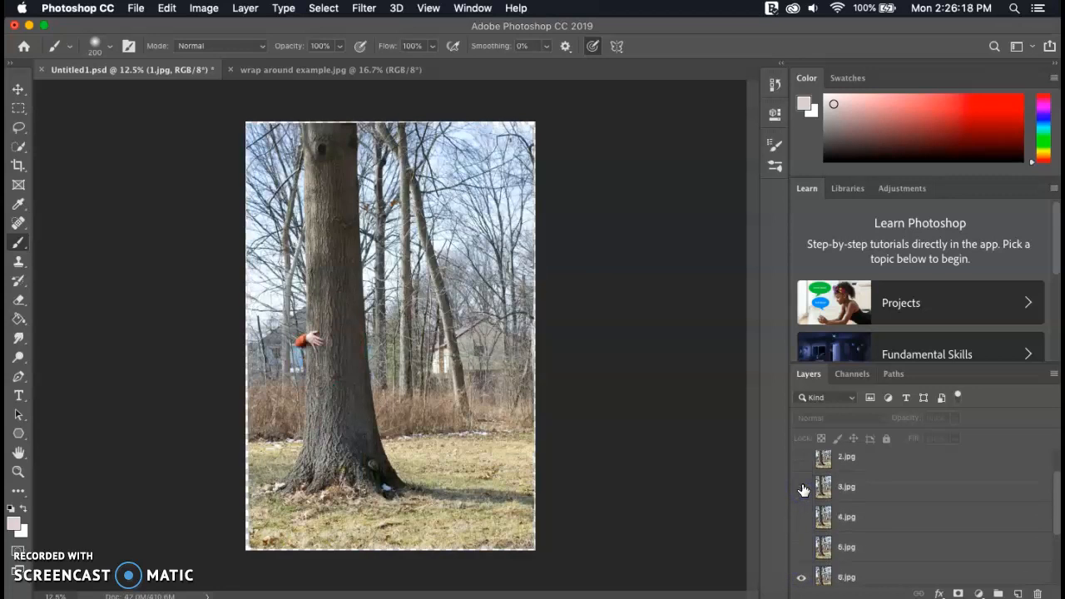
left_click(802, 549)
left_click(802, 519)
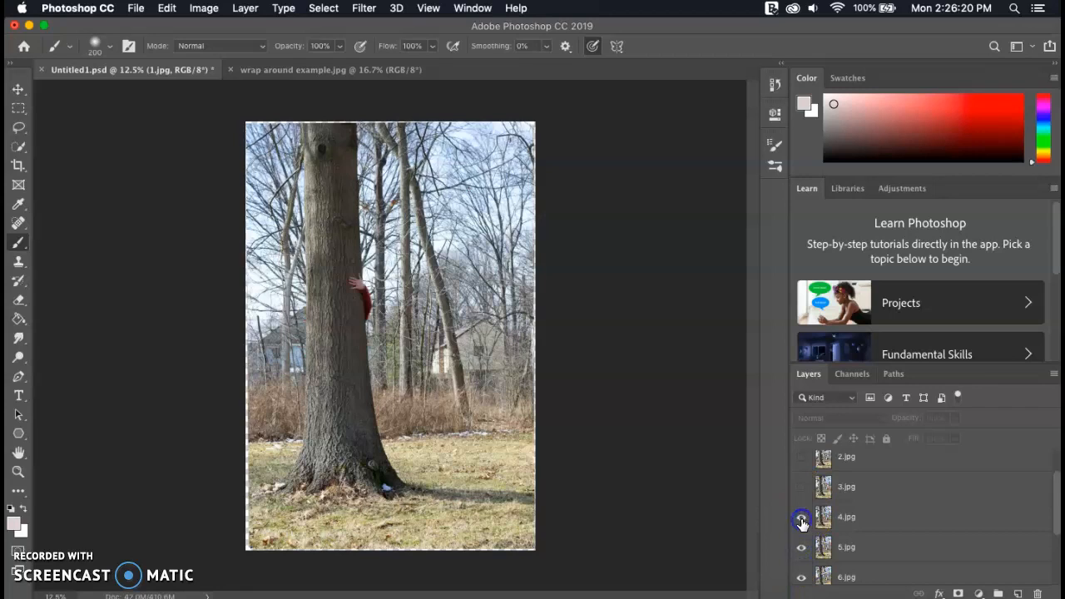
left_click(802, 487)
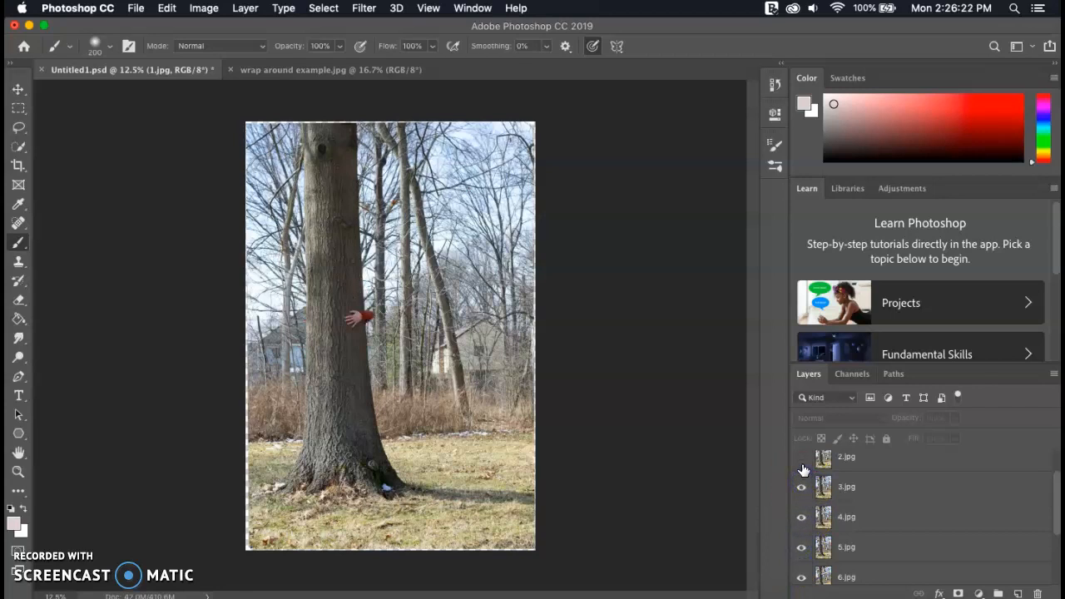
left_click(801, 458)
scroll(803, 470, "up", 1)
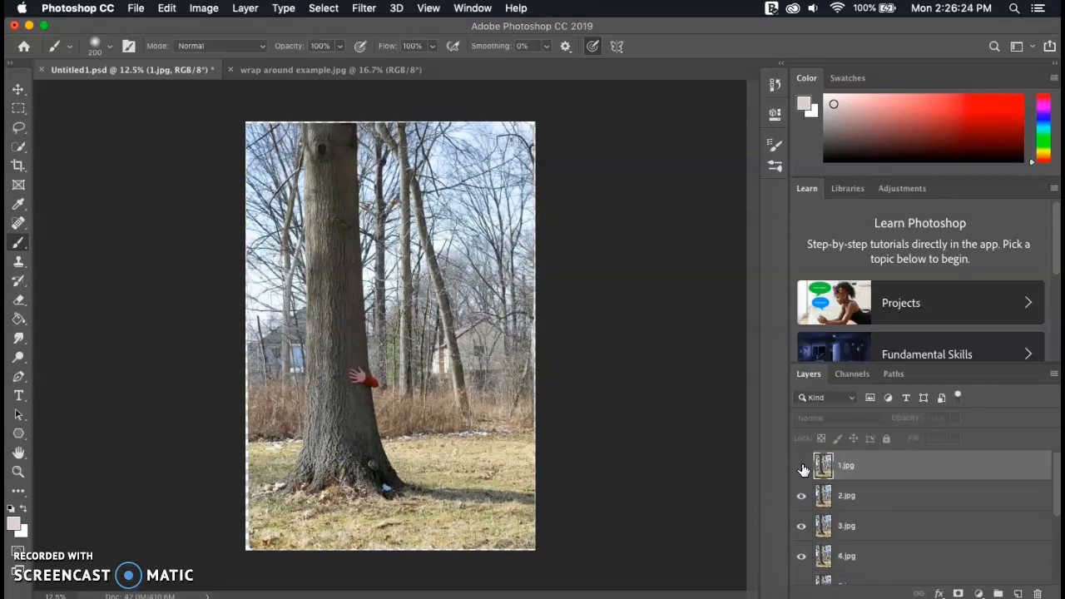
left_click(802, 466)
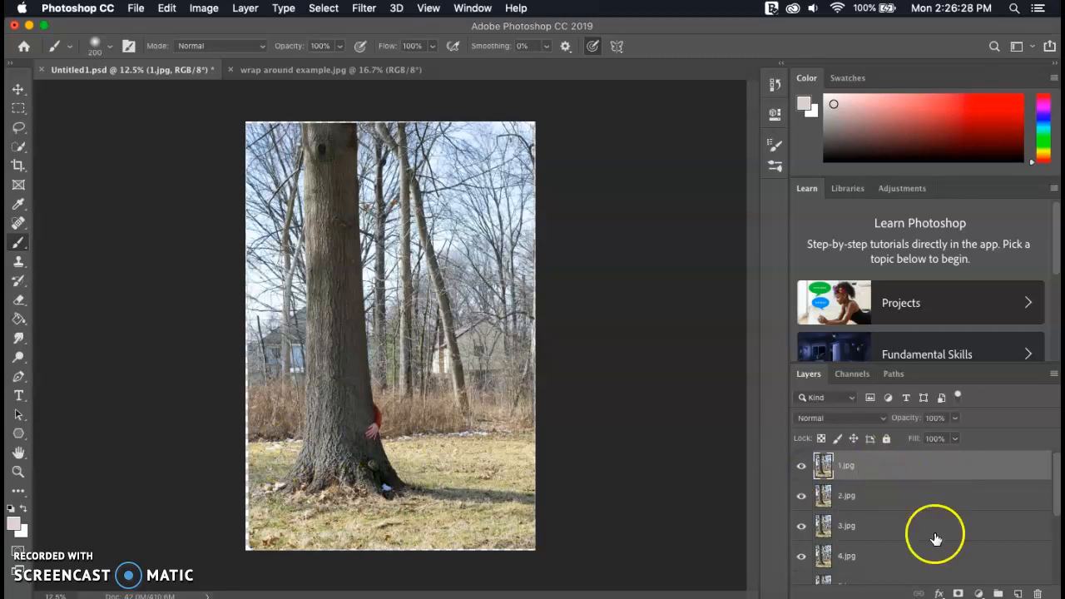
Mask layer 1.jpg down to its arm by painting black over it and inverting the layer mask, and hide the layer.
left_click(958, 593)
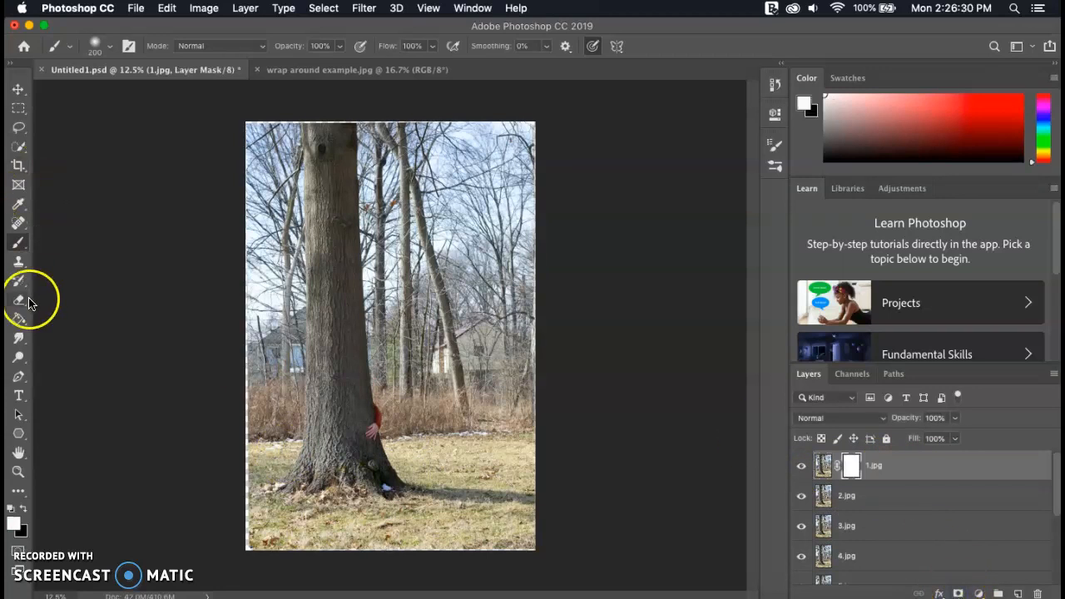
left_click(22, 508)
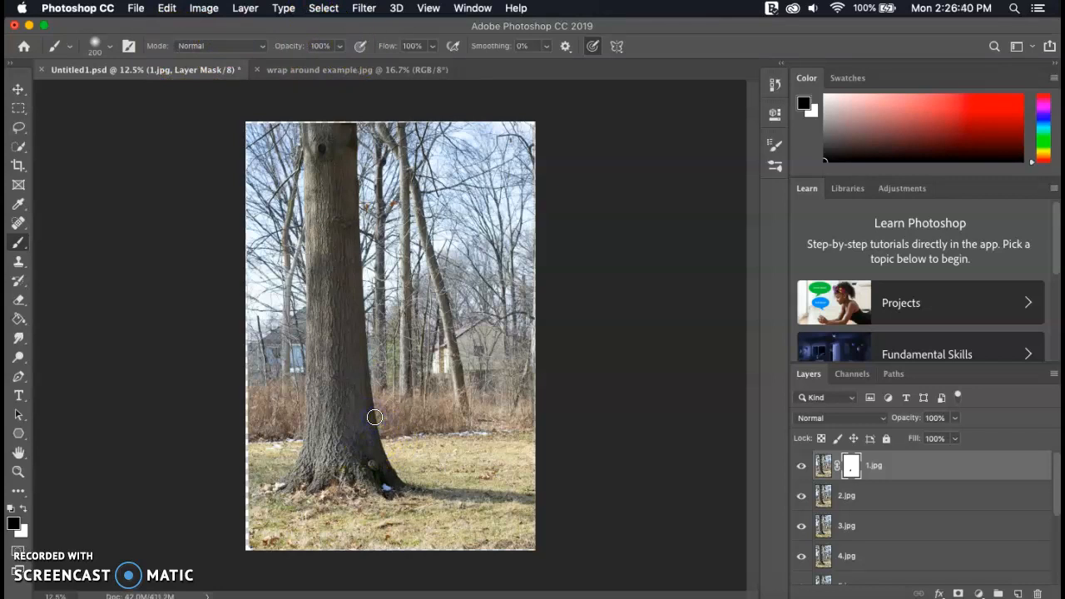
key("super+i")
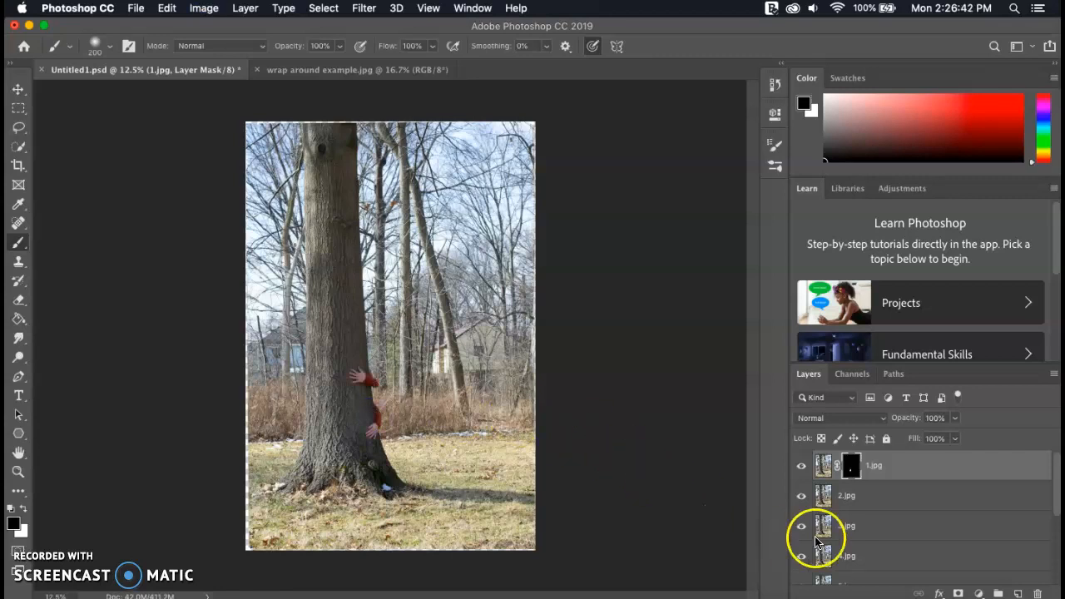
left_click(801, 466)
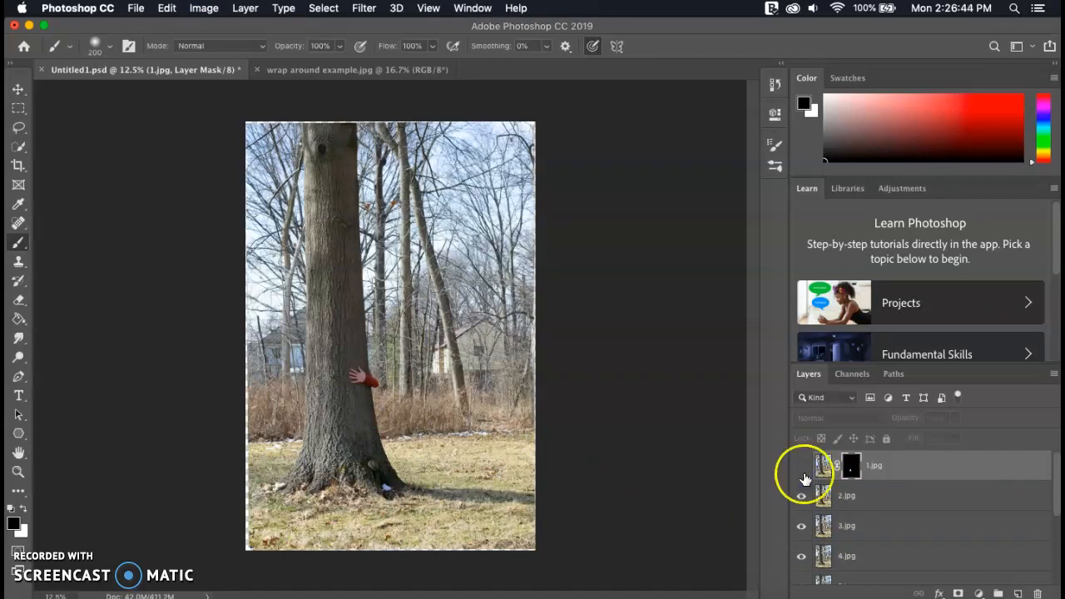
Isolate the arm on layer 2.jpg with a black-painted, inverted layer mask, and hide the layer.
left_click(838, 496)
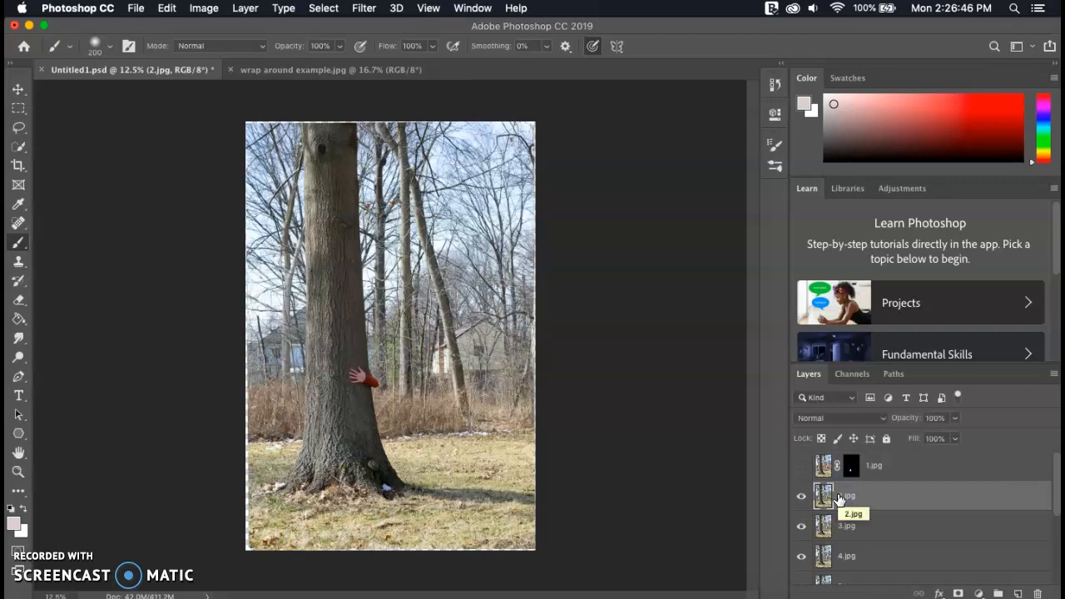
left_click(958, 594)
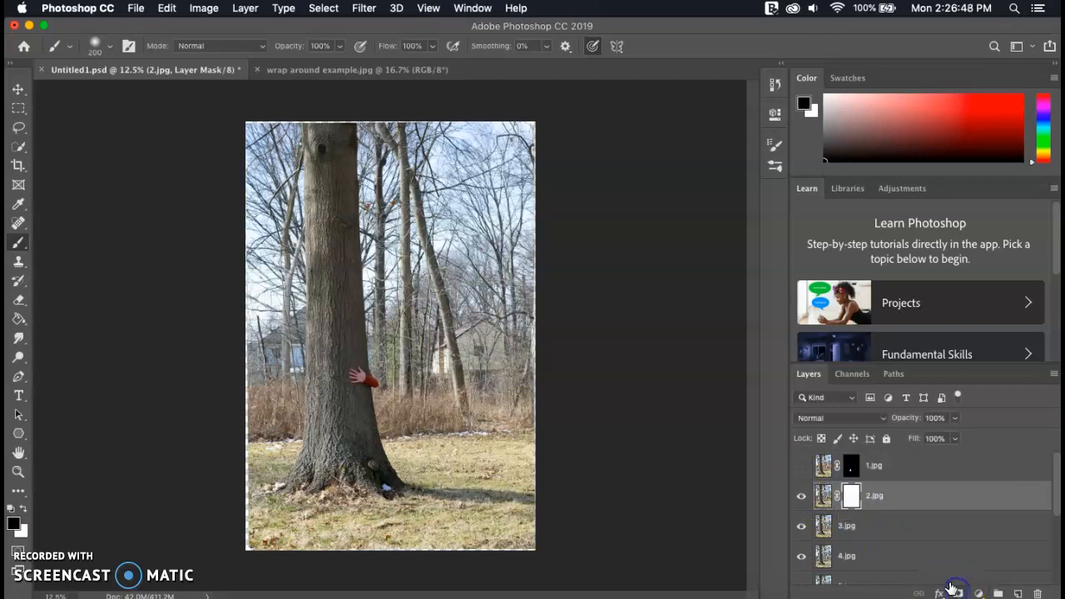
mouse_move(342, 340)
left_mouse_down()
mouse_move(381, 381)
mouse_move(366, 385)
left_mouse_up()
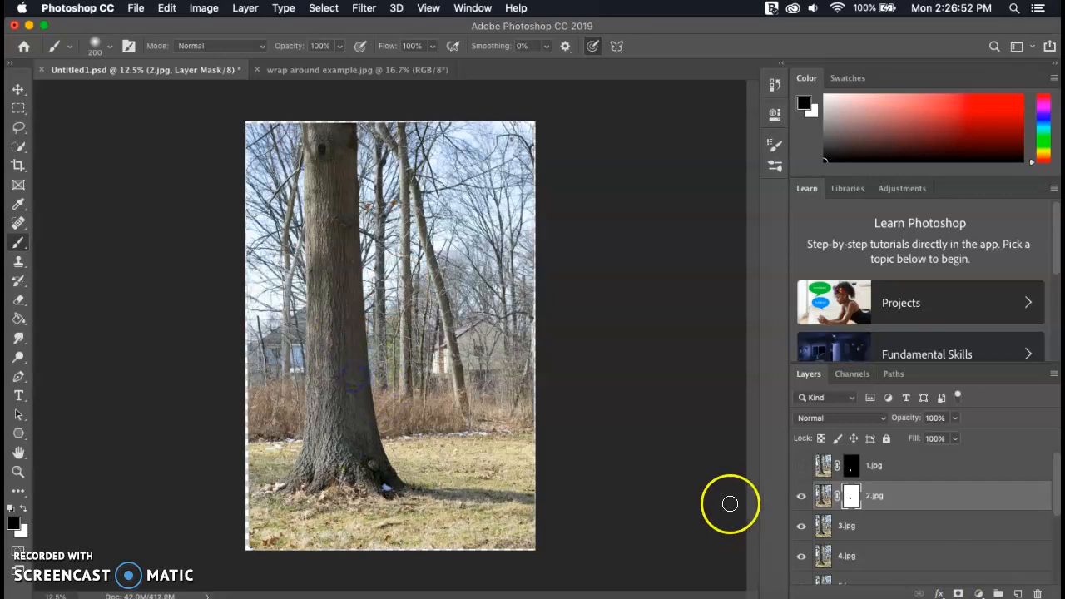
key("super+i")
left_click(801, 496)
Add a mask to layer 3.jpg, paint its arm black and invert the mask to keep only the arm, and hide the layer.
left_click(865, 524)
left_click(959, 594)
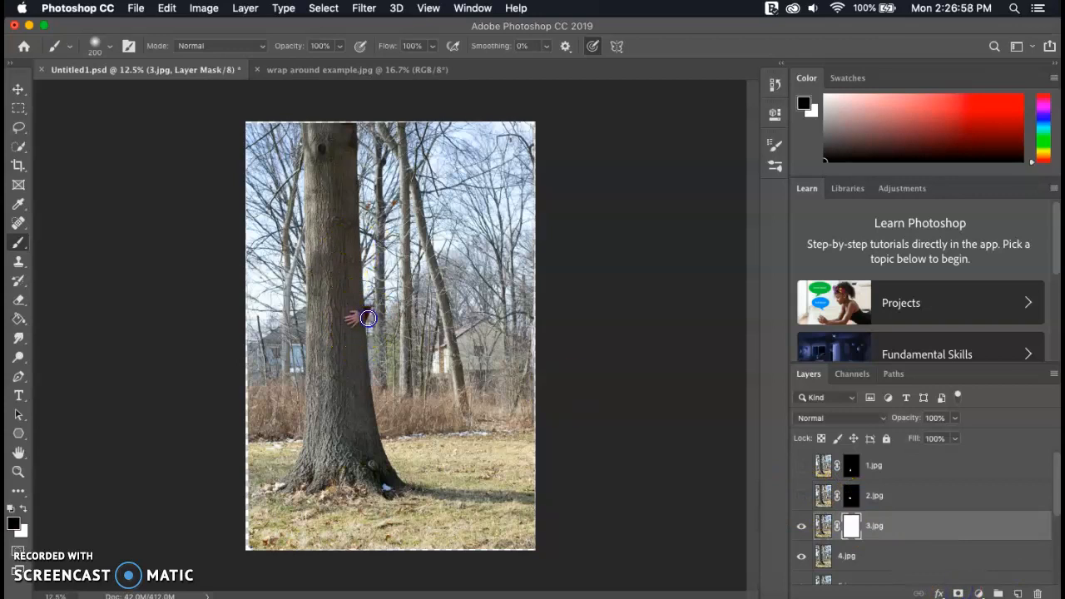
left_click(663, 483)
left_click(390, 347)
key("super+i")
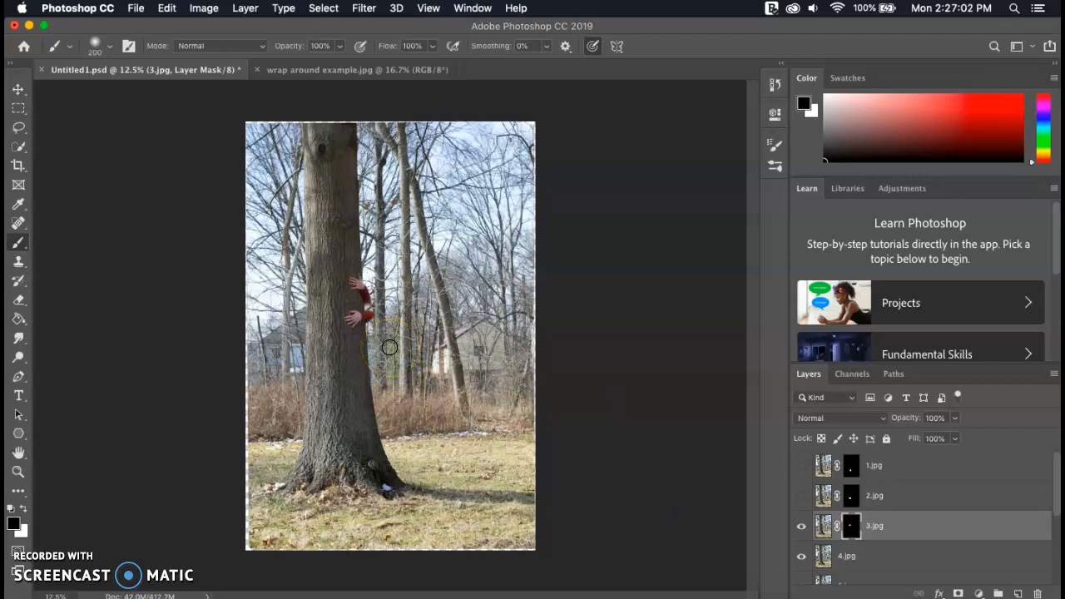
key("super+plus")
scroll(372, 299, "up", 3)
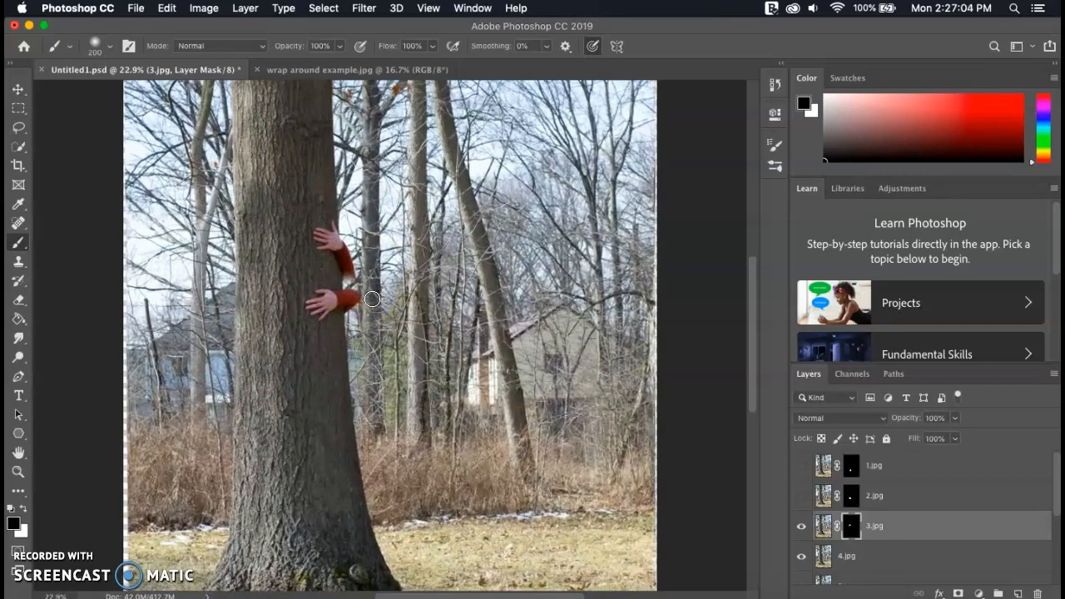
scroll(434, 380, "down", 3)
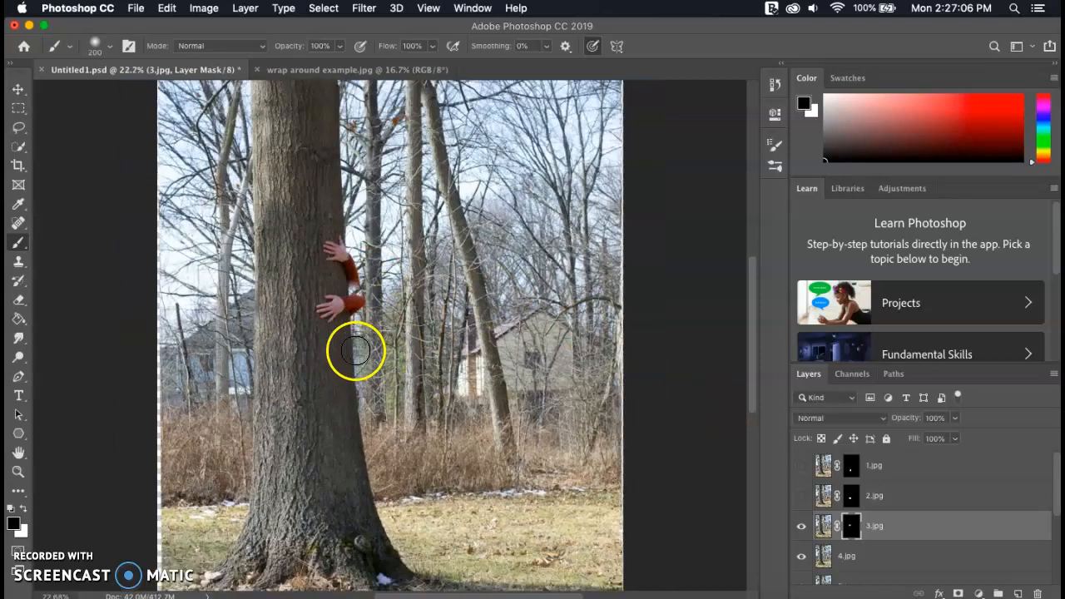
scroll(515, 397, "down", 1)
scroll(515, 398, "down", 2)
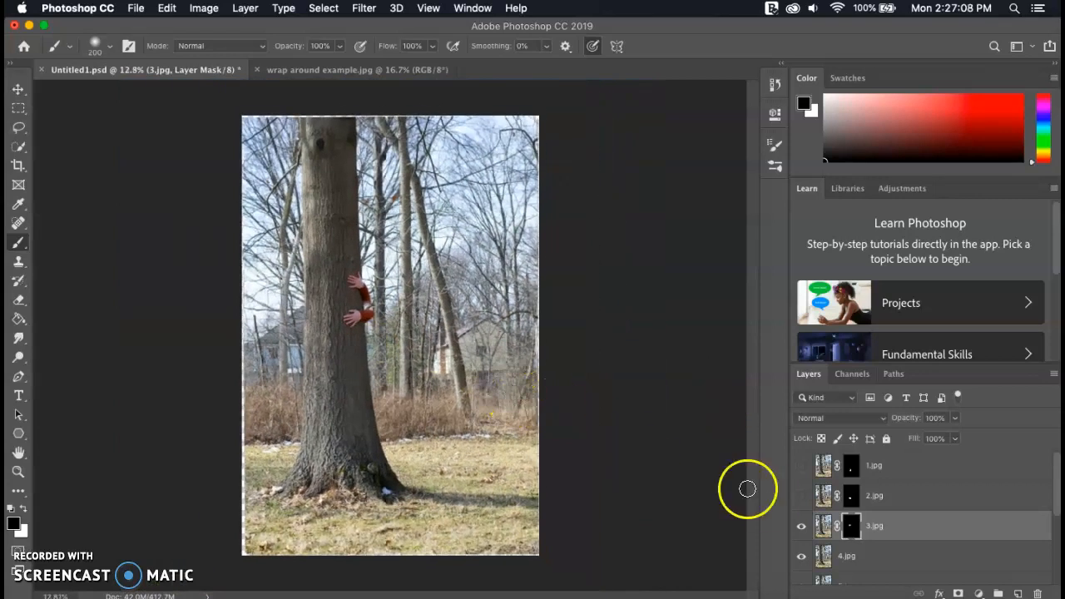
left_click(801, 526)
Mask layer 4.jpg so only its arm remains, using black paint and an inverted mask, and hide the layer.
left_click(851, 558)
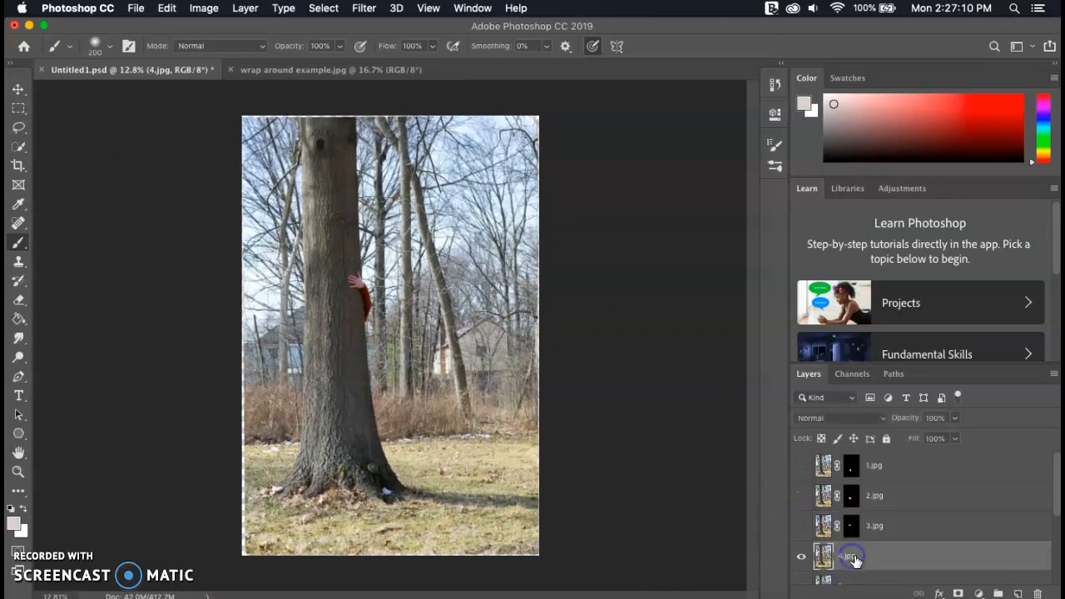
left_click(958, 593)
left_click_drag(365, 308, 366, 302)
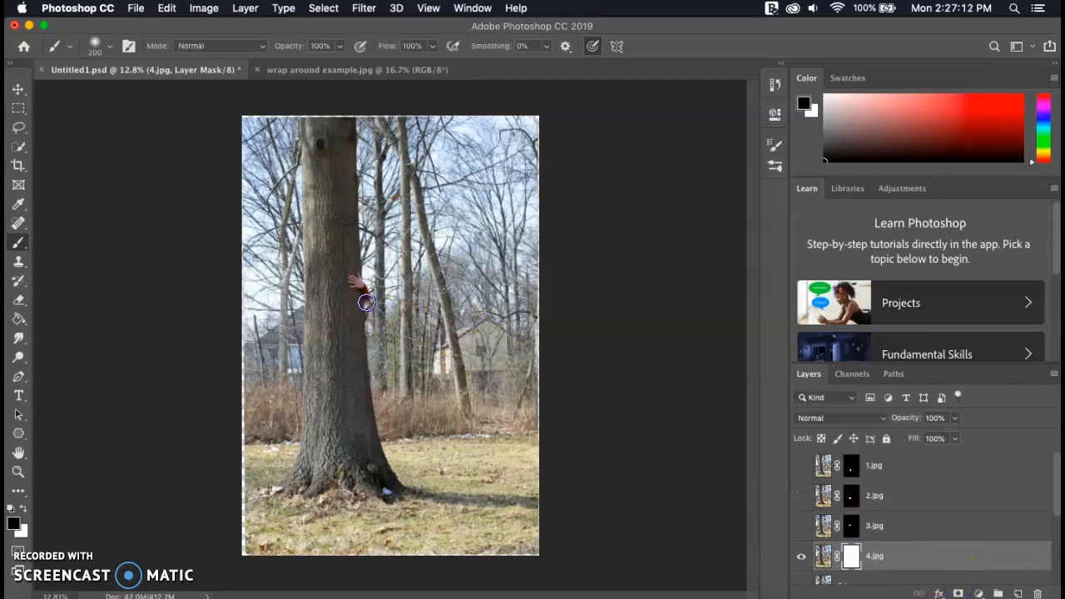
left_click(504, 307)
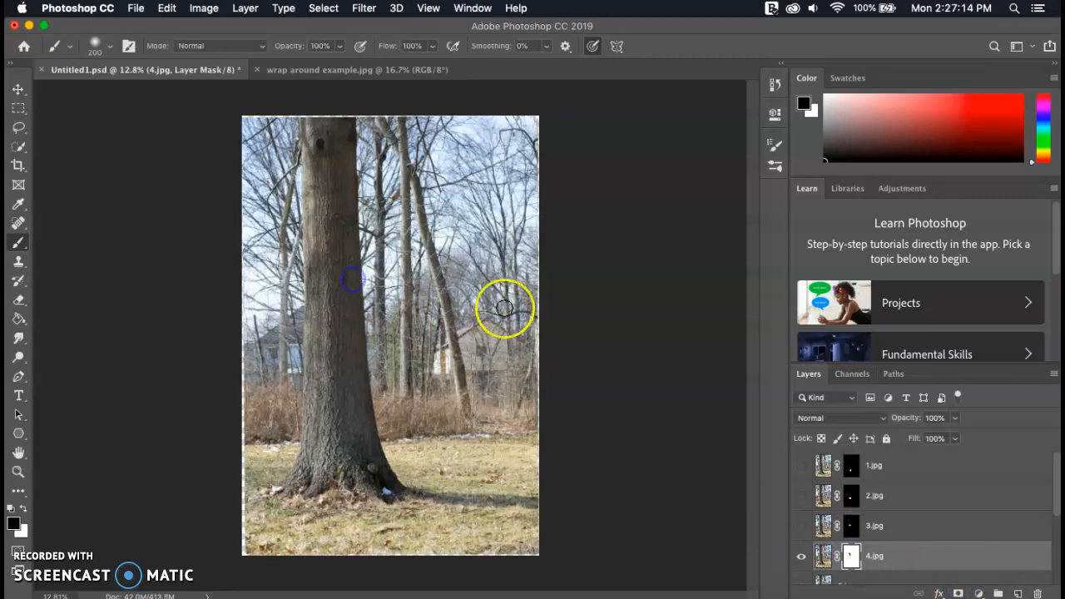
scroll(821, 499, "down", 3)
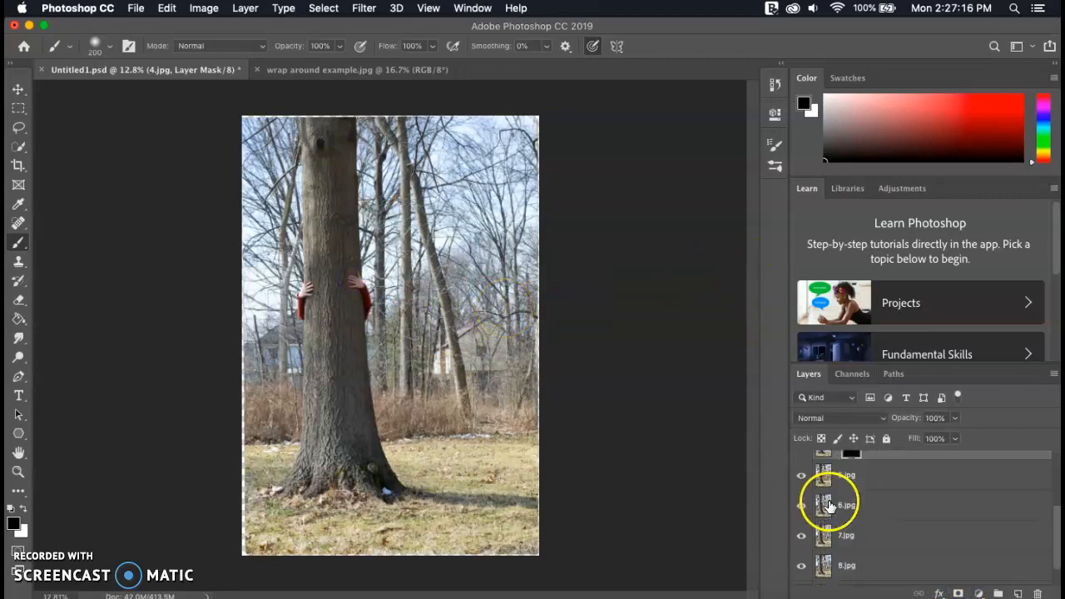
left_click(802, 454)
Add a layer mask to 5.jpg, paint black over the arm on the trunk's left edge, and invert the mask.
left_click(849, 475)
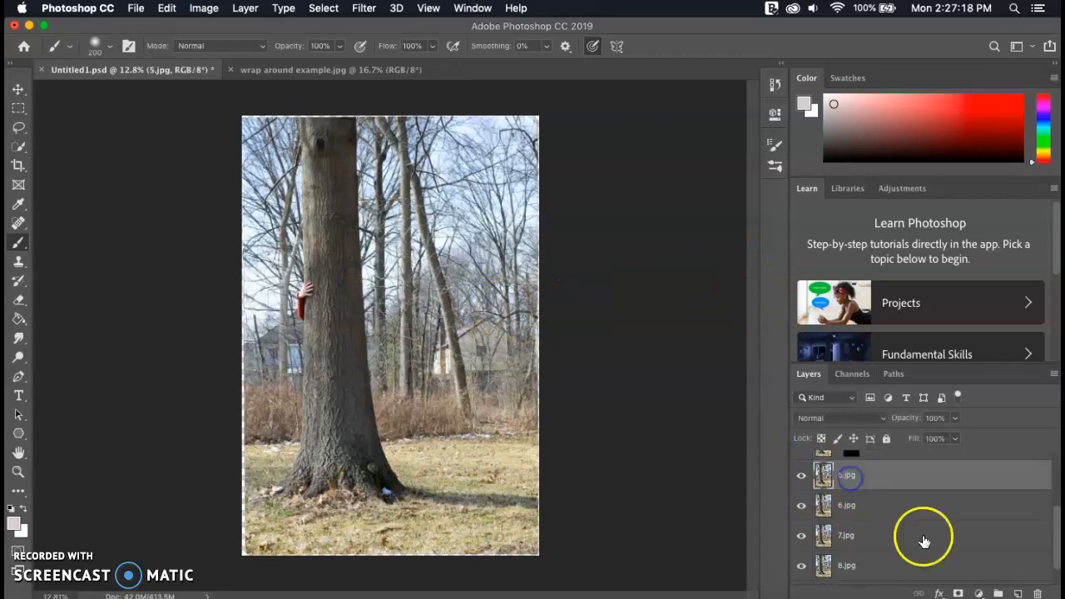
left_click(957, 593)
left_click_drag(309, 298, 304, 281)
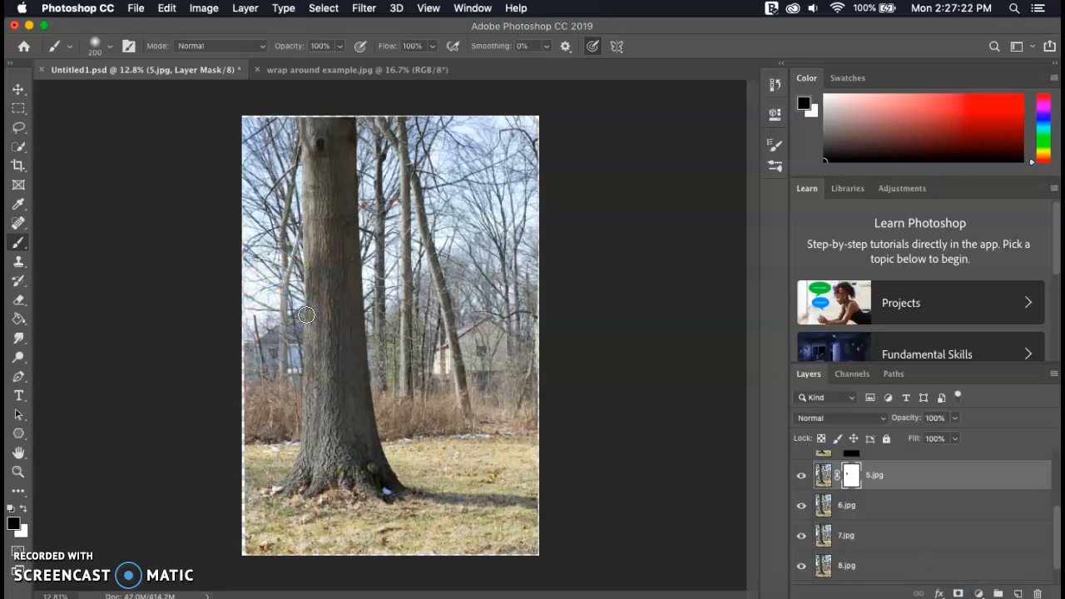
key("super+i")
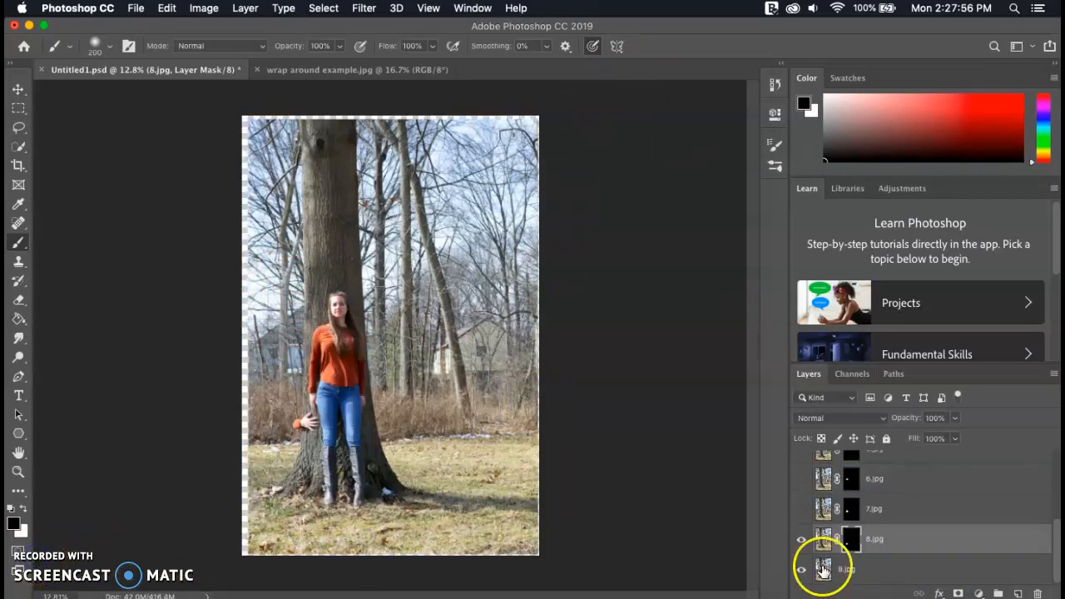
Make all masked arm layers from 8.jpg up to 1.jpg visible over the base photo 9.jpg.
left_click(802, 540)
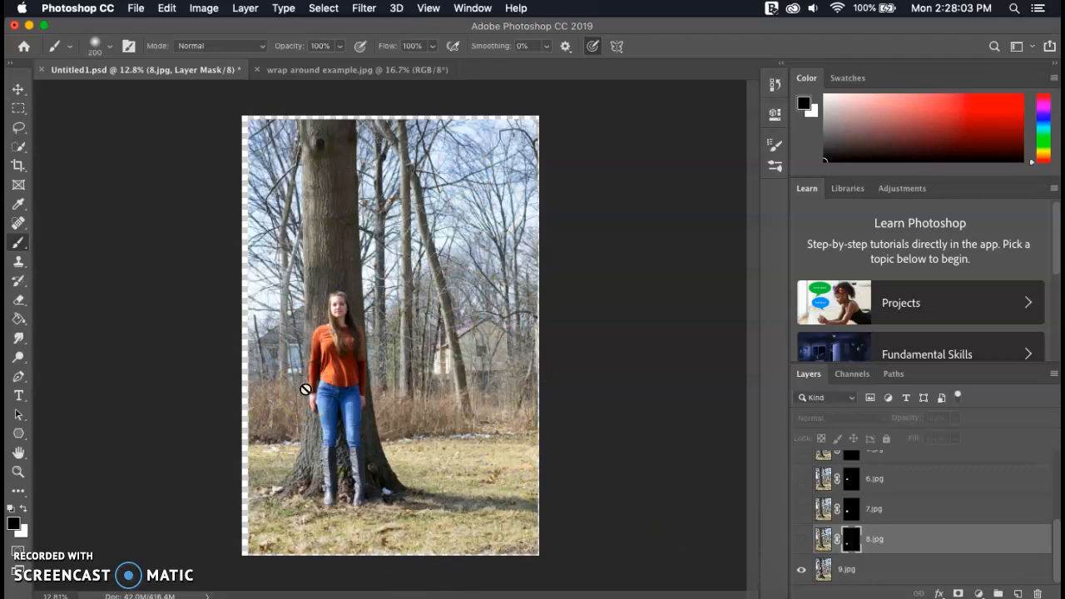
left_click(801, 539)
left_click(801, 508)
left_click(801, 478)
scroll(802, 487, "up", 1)
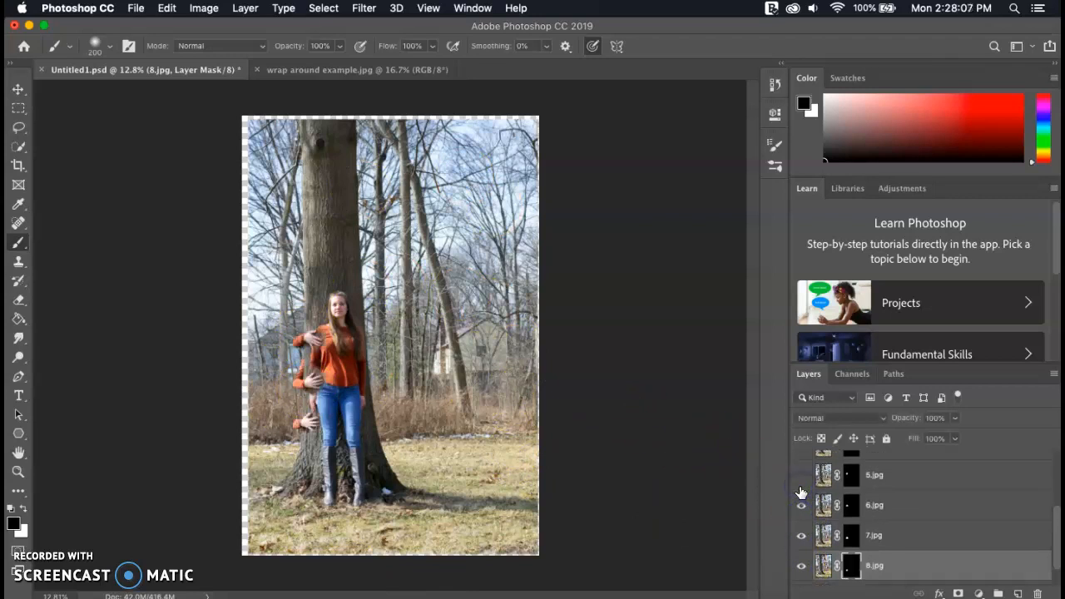
left_click(802, 487)
left_click(801, 457)
scroll(801, 466, "up", 3)
left_click(801, 508)
left_click(801, 479)
scroll(801, 479, "up", 1)
left_click(802, 469)
Examine up close how the masked arms overlap the girl's body and the tree trunk.
scroll(448, 417, "up", 5)
scroll(448, 418, "left", 3)
scroll(448, 417, "down", 2)
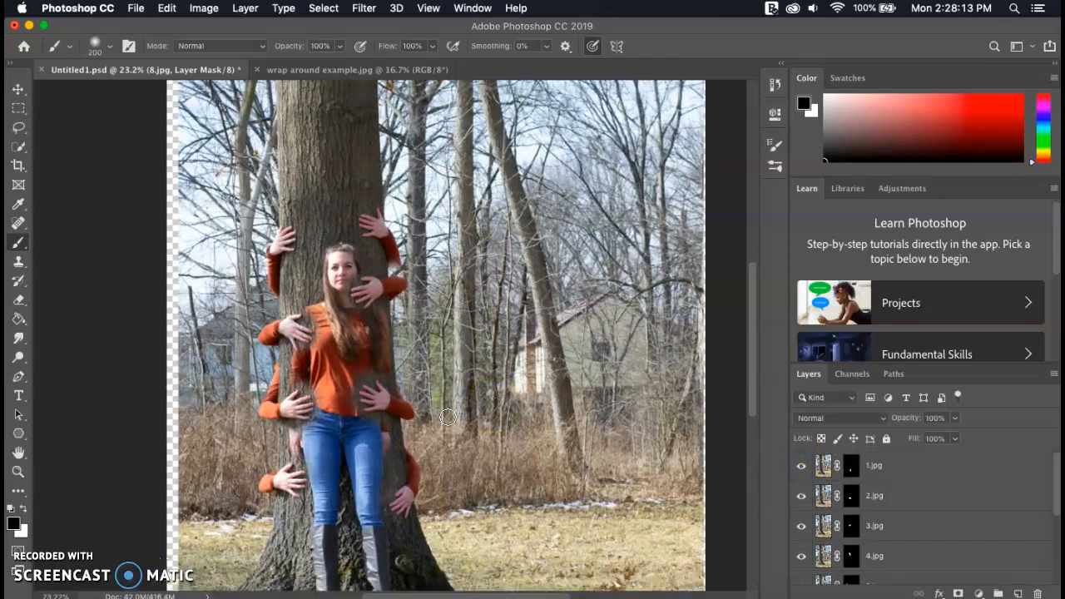
scroll(447, 418, "up", 1)
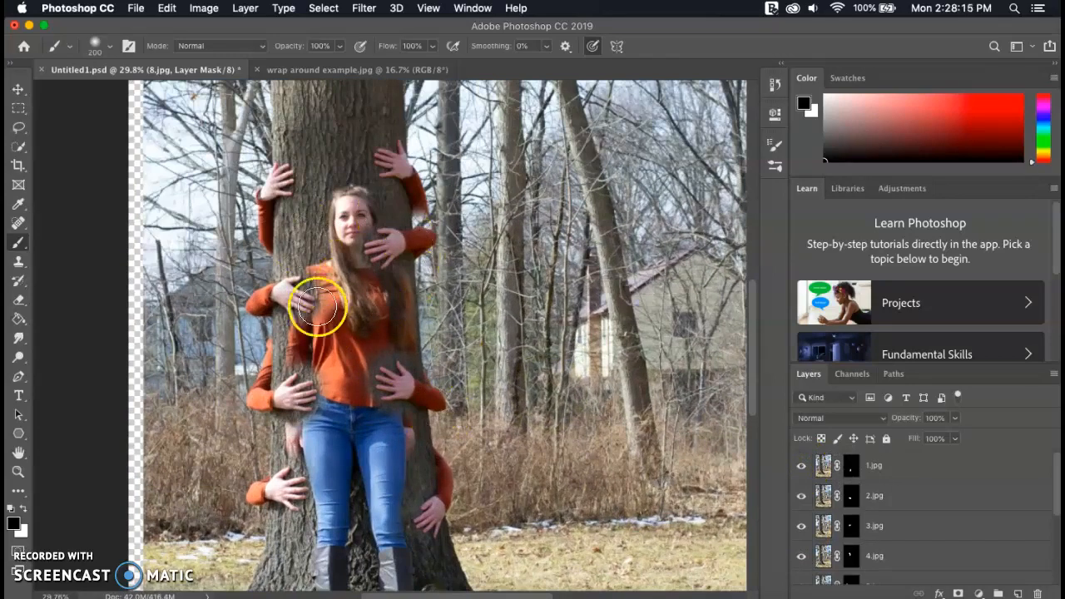
scroll(333, 433, "down", 3)
scroll(333, 433, "up", 4)
scroll(333, 433, "down", 1)
scroll(333, 433, "left", 1)
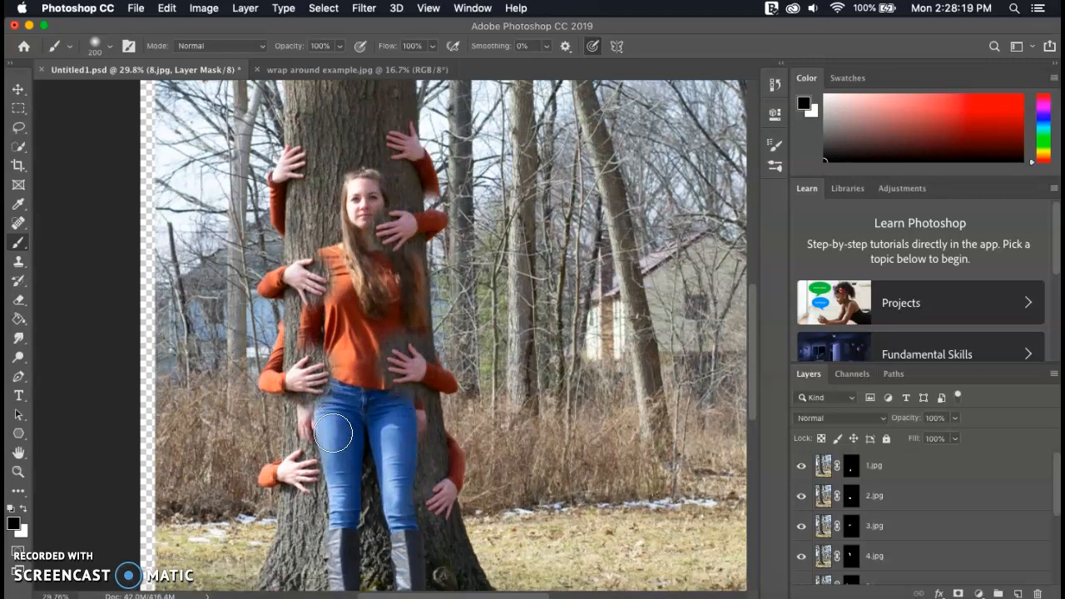
Toggle the visibility of layer 1.jpg repeatedly to identify the arm and surrounding area it contributes.
left_click(801, 466)
left_click(801, 466)
left_click(801, 466)
left_click(801, 466)
left_click(801, 466)
left_click(801, 466)
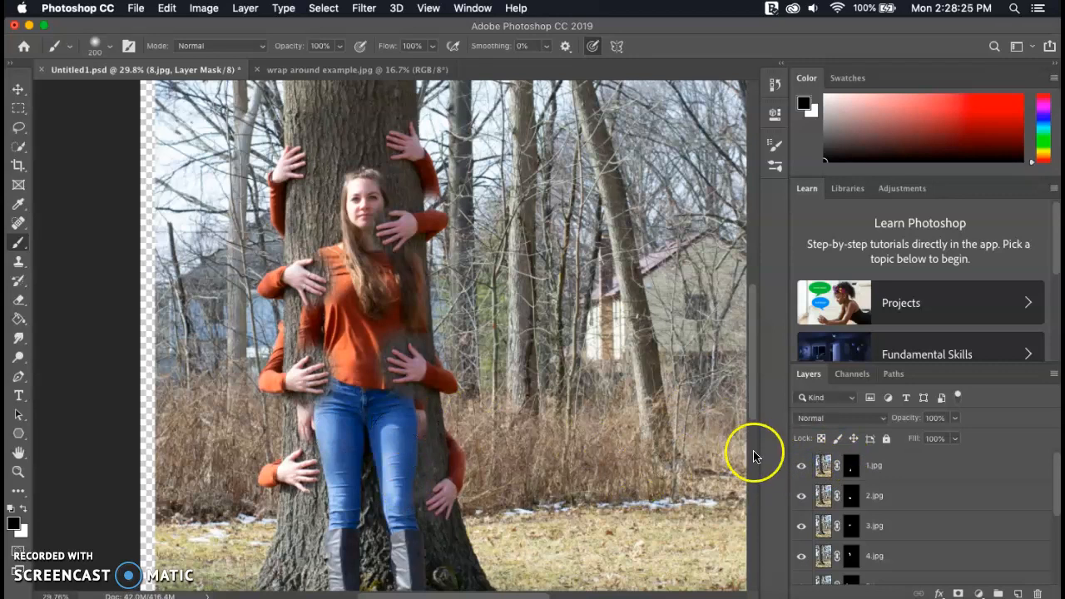
left_click(801, 466)
left_click(801, 466)
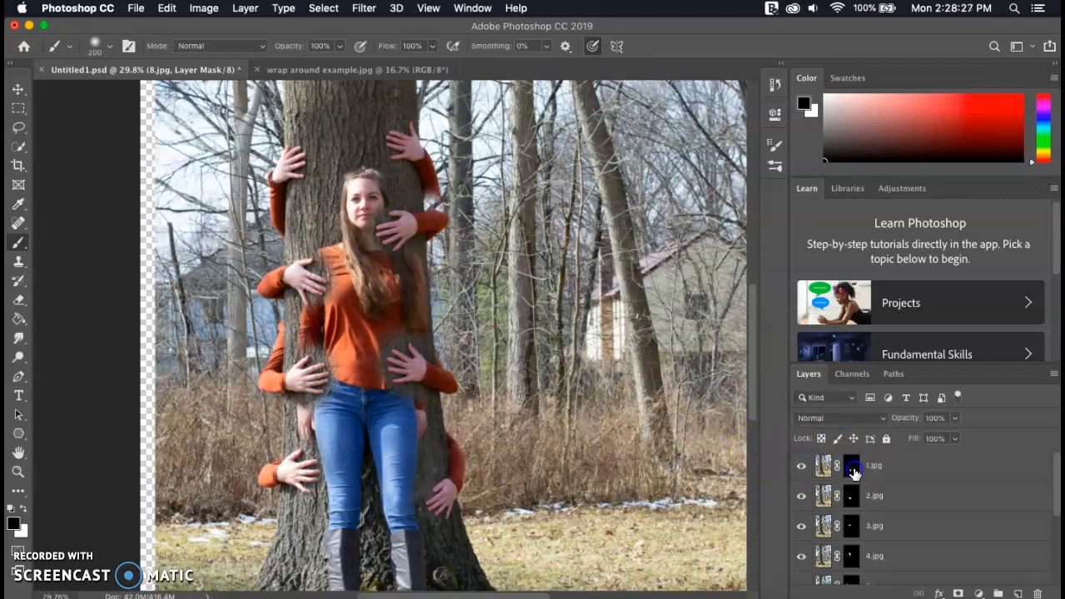
Paint black on the layer mask of 1.jpg beside the girl's hip and hand, and hide that layer.
left_click(851, 469)
mouse_move(423, 430)
left_mouse_down()
mouse_move(420, 417)
mouse_move(406, 456)
left_mouse_up()
left_click(800, 466)
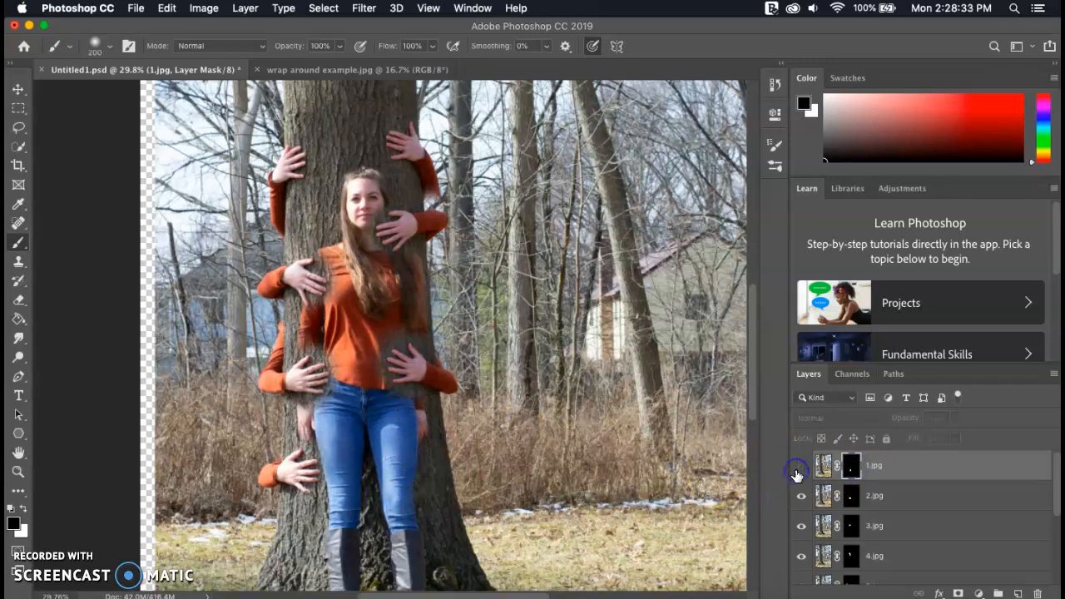
Target the layer mask of 2.jpg and toggle the layer's visibility to identify its arm across the girl's waist.
left_click(851, 497)
left_click(803, 497)
left_click(803, 498)
left_click(803, 498)
left_click(803, 497)
left_click(803, 498)
left_click(803, 498)
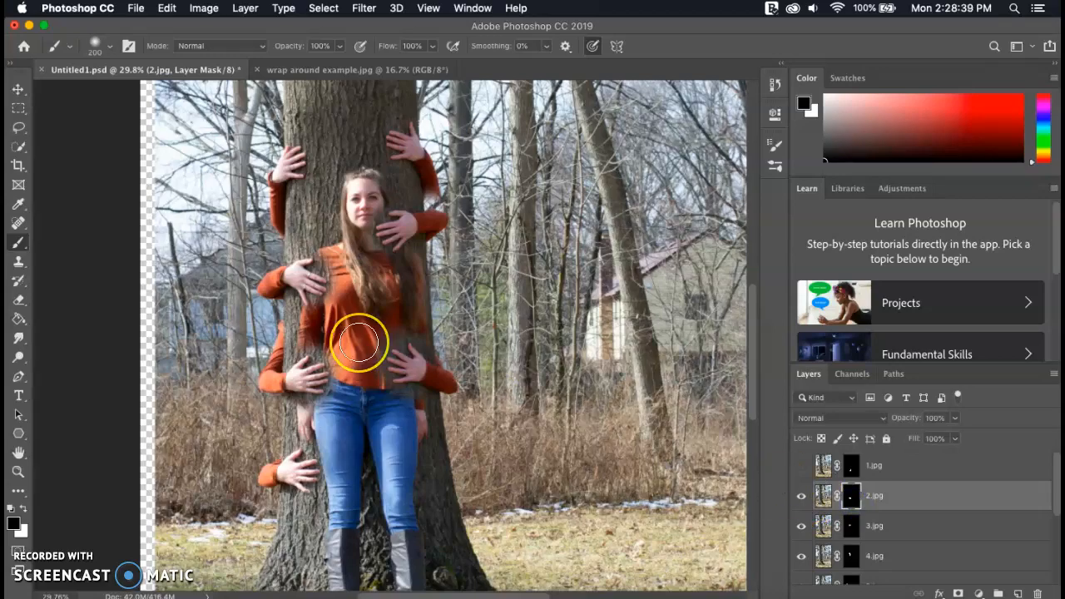
Select the hand at the girl's waist with the Quick Selection tool and subtract the gaps between the fingers.
scroll(358, 341, "up", 5)
scroll(357, 341, "up", 2)
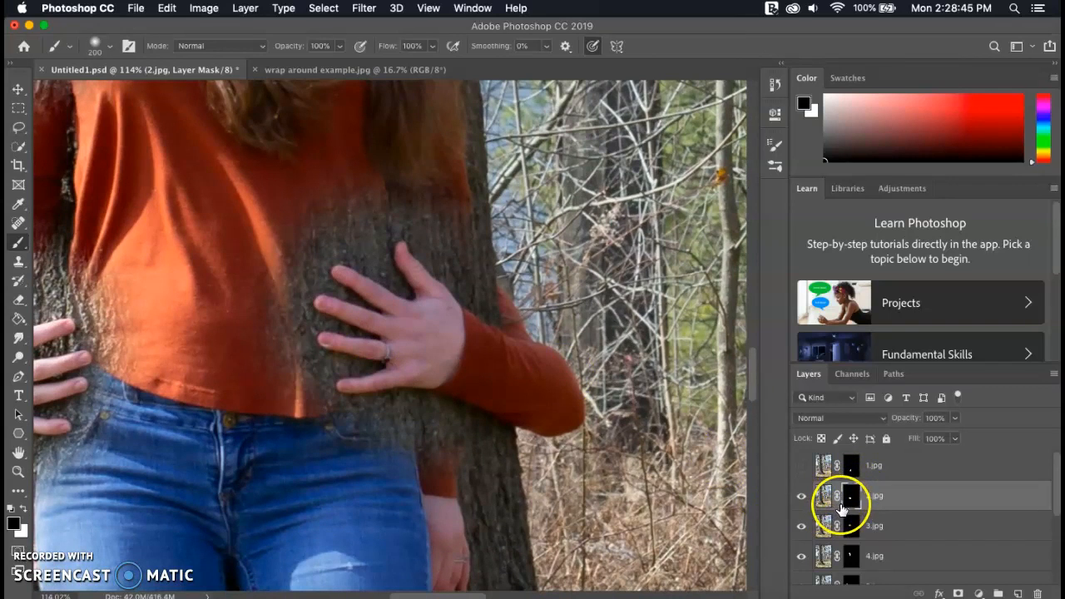
left_click_drag(18, 147, 74, 157)
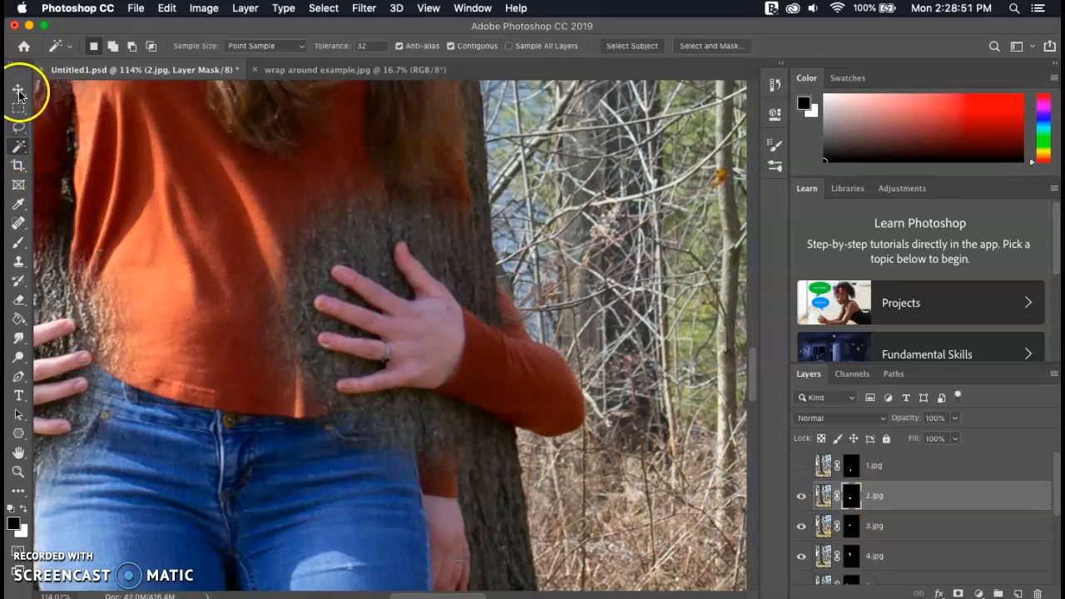
mouse_move(18, 146)
left_mouse_down()
mouse_move(67, 157)
mouse_move(72, 146)
left_mouse_up()
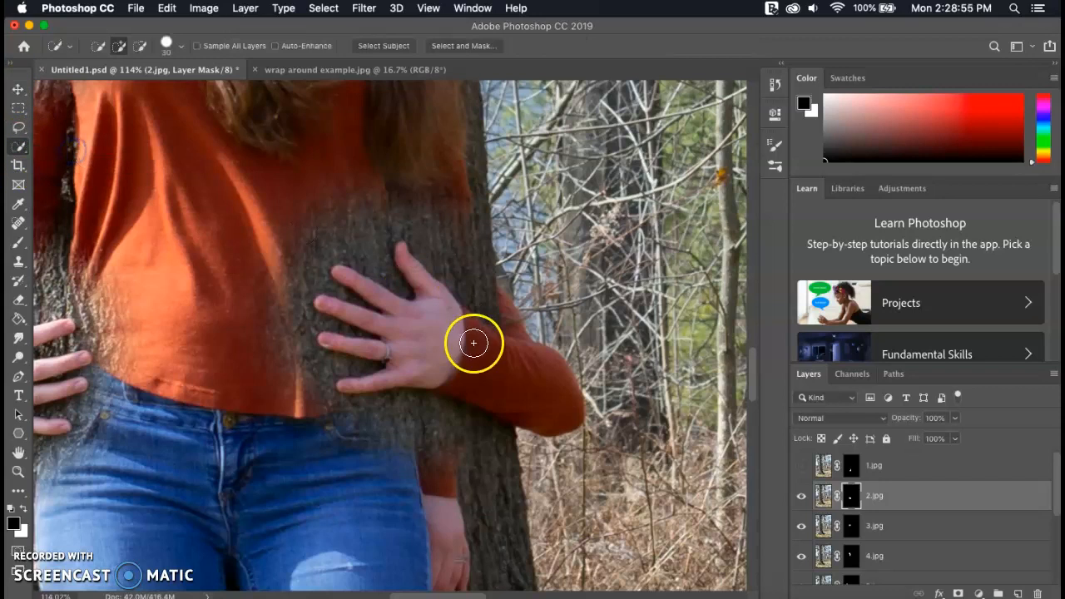
mouse_move(444, 344)
left_mouse_down()
mouse_move(421, 326)
mouse_move(388, 374)
left_mouse_up()
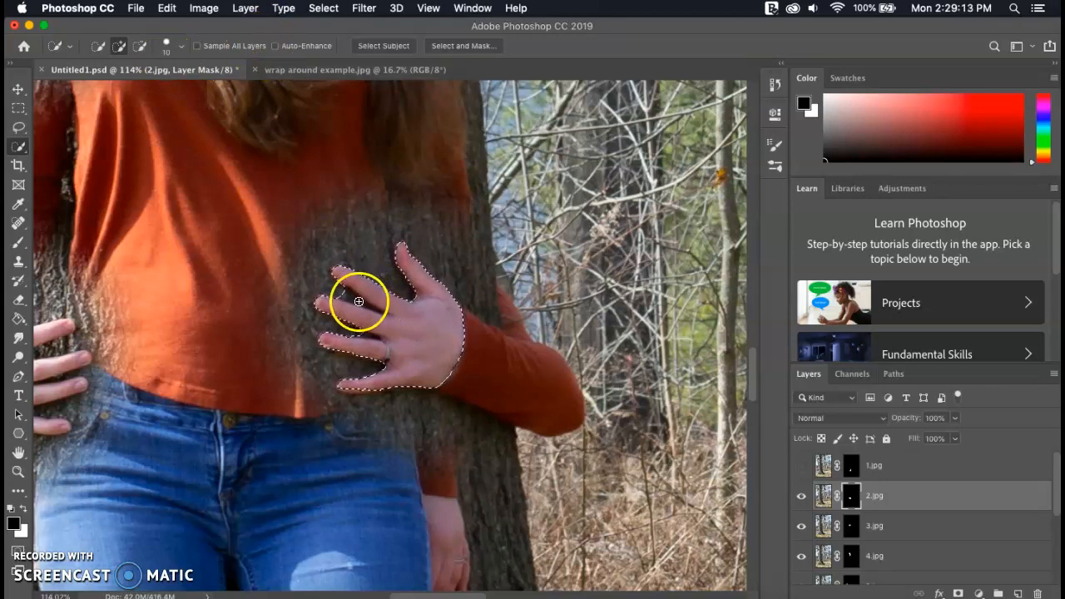
left_click(142, 47)
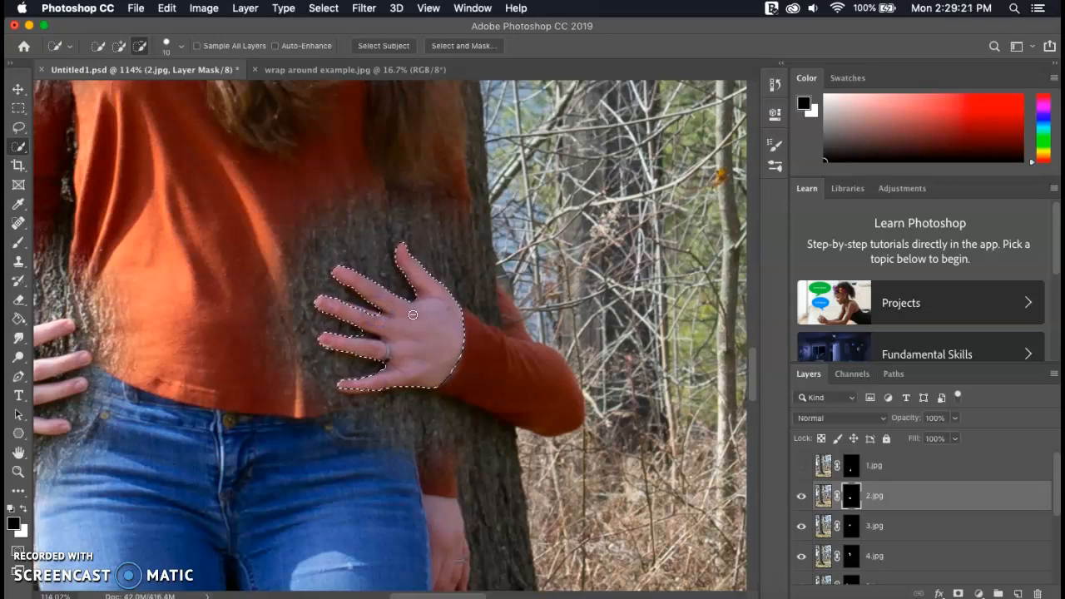
left_click(371, 337)
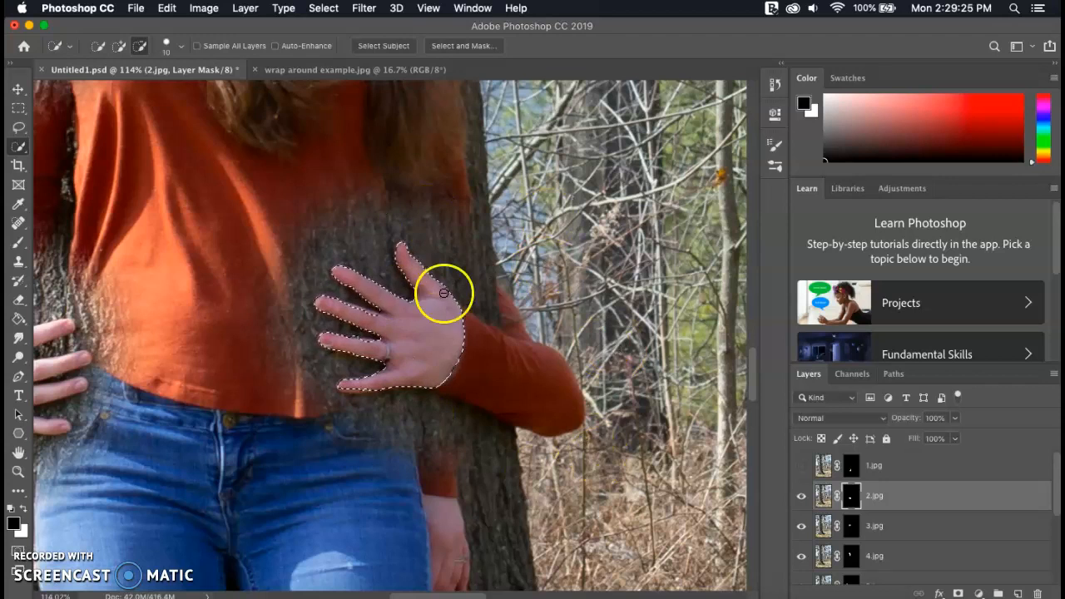
Open the hand selection in Select and Mask and set the view mode to Overlay.
left_click(453, 46)
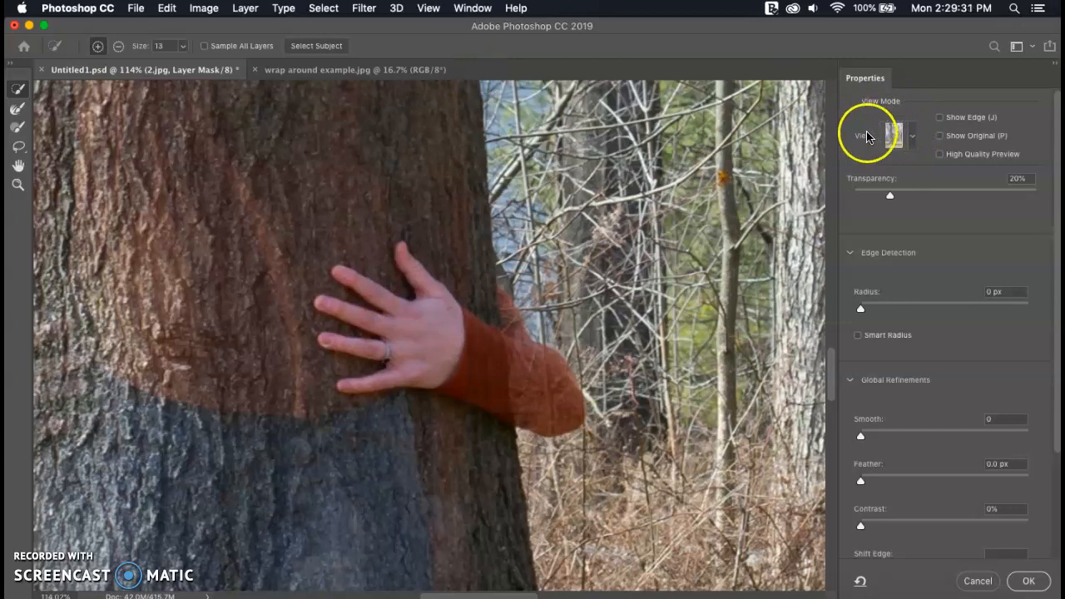
left_click(912, 136)
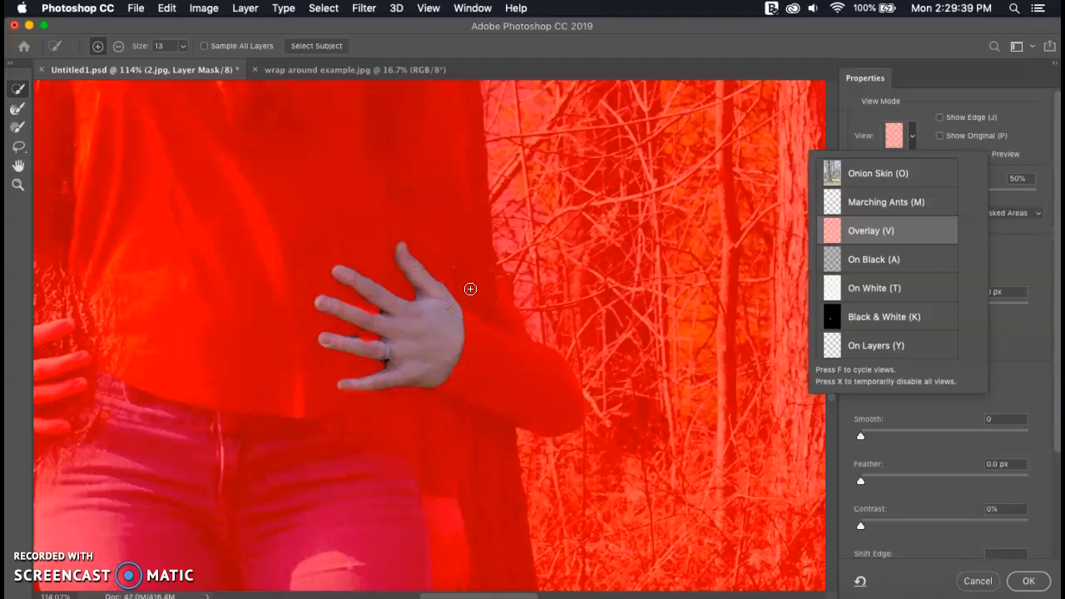
left_click(846, 240)
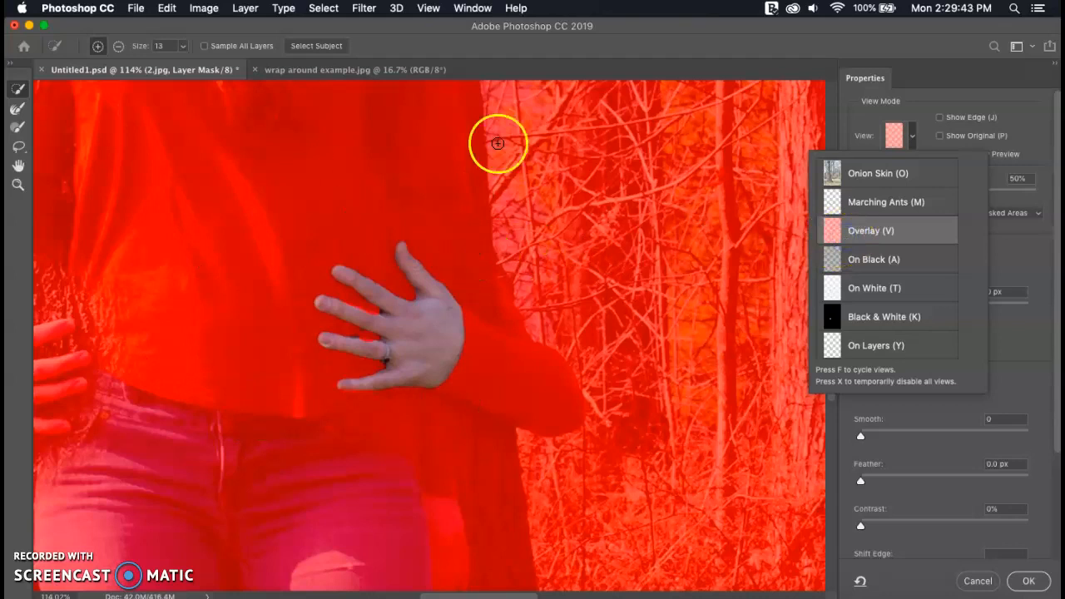
Refine the selection along the hand's outline and between its fingers with the Refine Edge Brush, and accept the result.
left_click(18, 112)
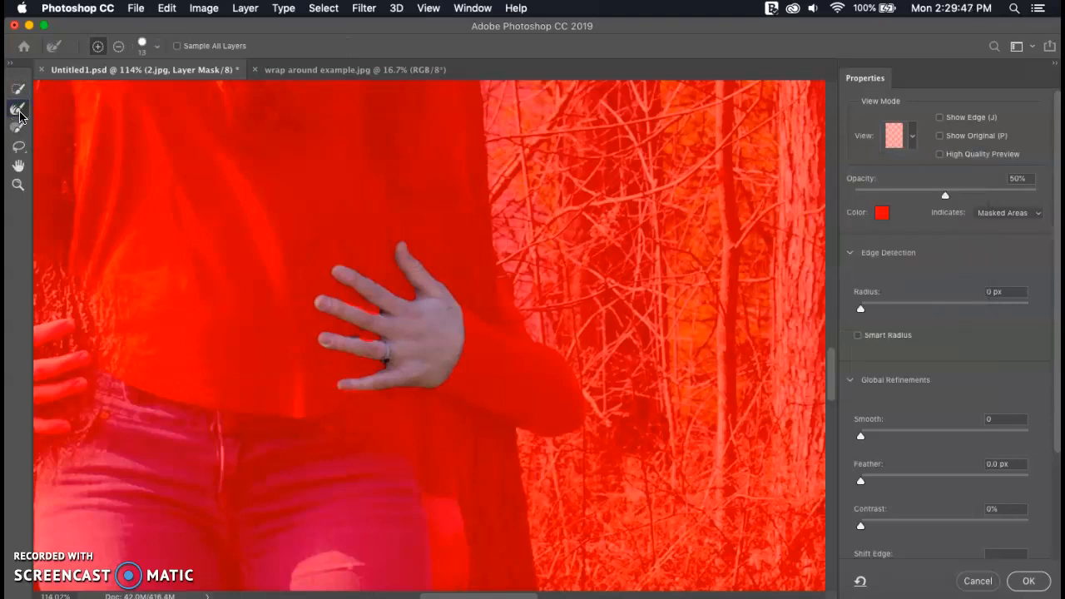
key("super+equal")
mouse_move(411, 270)
left_mouse_down()
mouse_move(381, 223)
mouse_move(444, 264)
left_mouse_up()
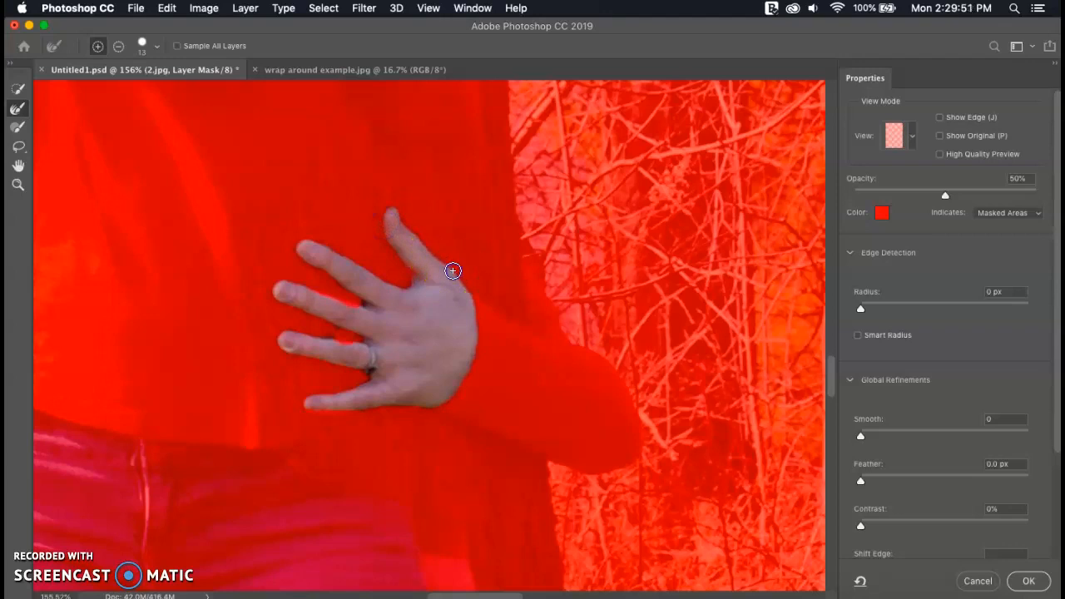
mouse_move(467, 325)
left_mouse_down()
mouse_move(394, 307)
mouse_move(409, 278)
mouse_move(405, 288)
left_mouse_up()
mouse_move(313, 266)
left_mouse_down()
mouse_move(366, 302)
mouse_move(335, 284)
mouse_move(357, 308)
mouse_move(349, 313)
left_mouse_up()
left_click(361, 340)
left_click(360, 349)
left_click_drag(301, 337, 365, 370)
mouse_move(287, 357)
left_mouse_down()
mouse_move(433, 407)
mouse_move(421, 408)
left_mouse_up()
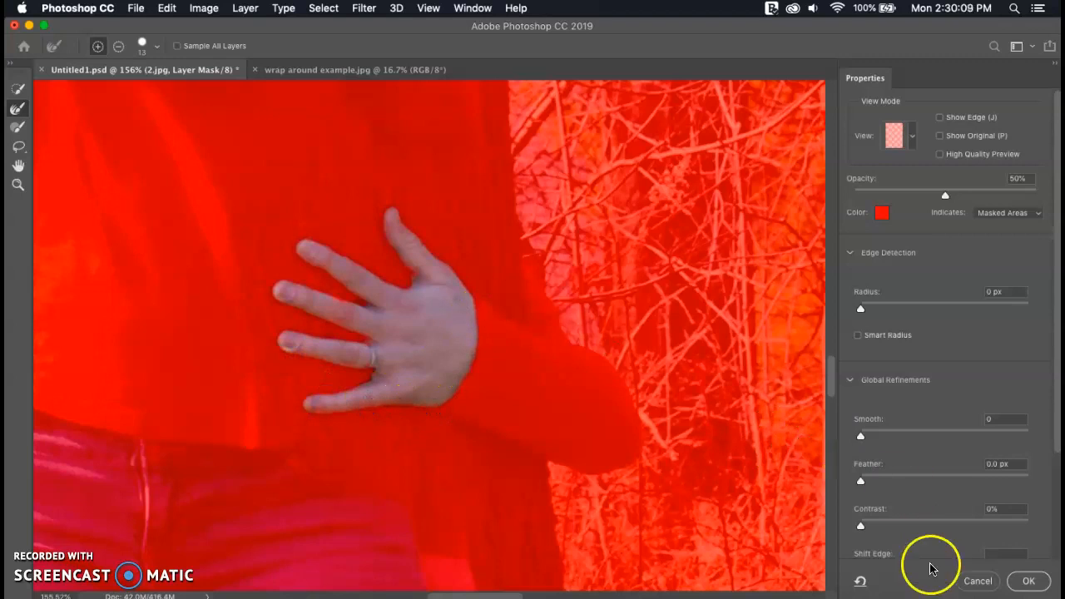
left_click(1028, 581)
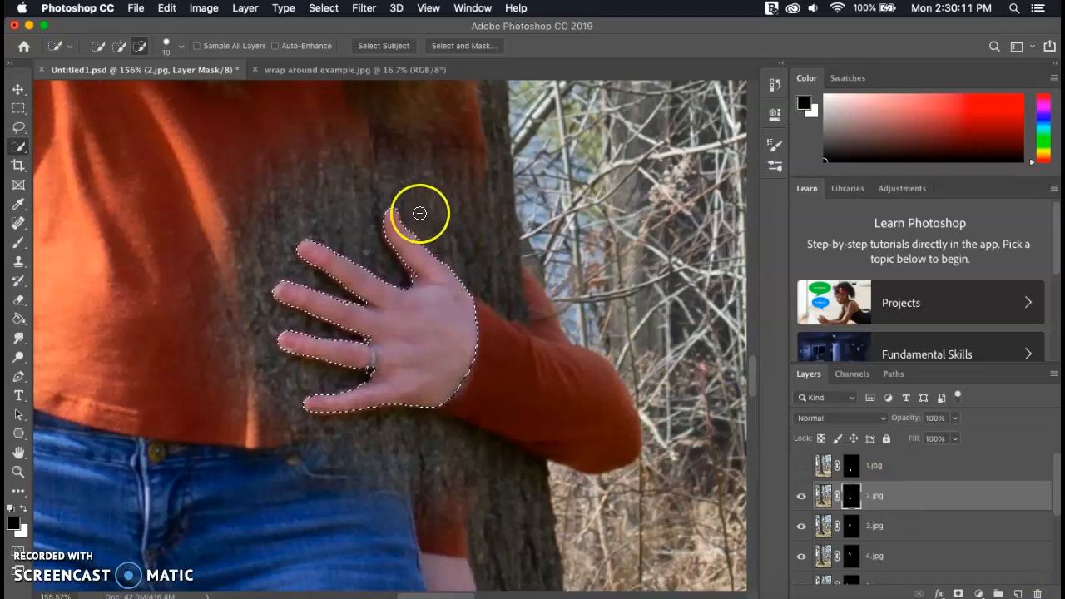
Invert the selection so that everything except the hand is selected.
scroll(347, 352, "down", 2)
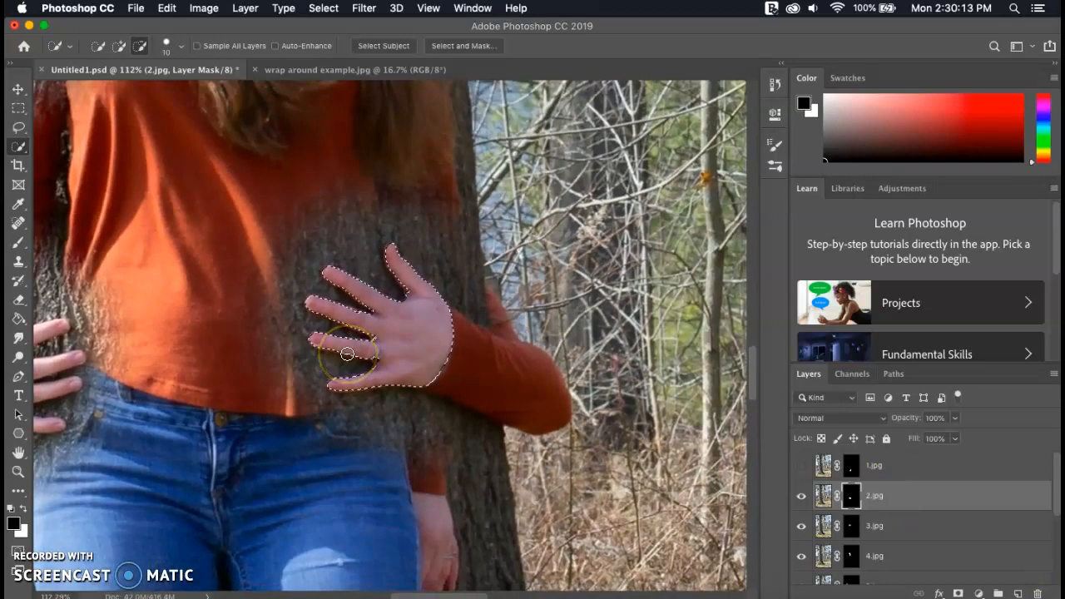
scroll(347, 354, "down", 2)
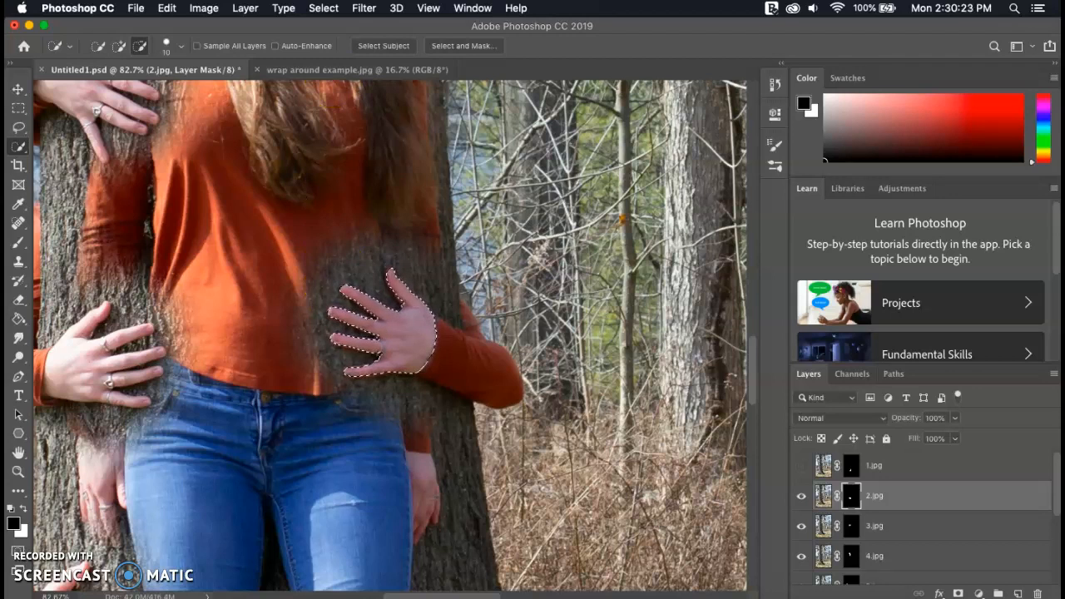
left_click(332, 10)
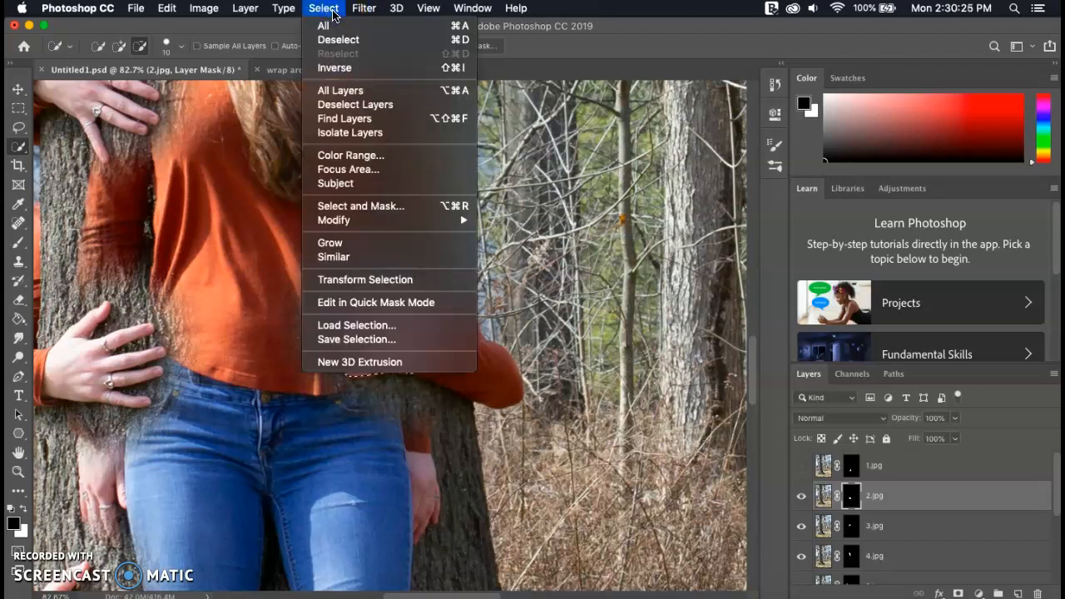
left_click(378, 68)
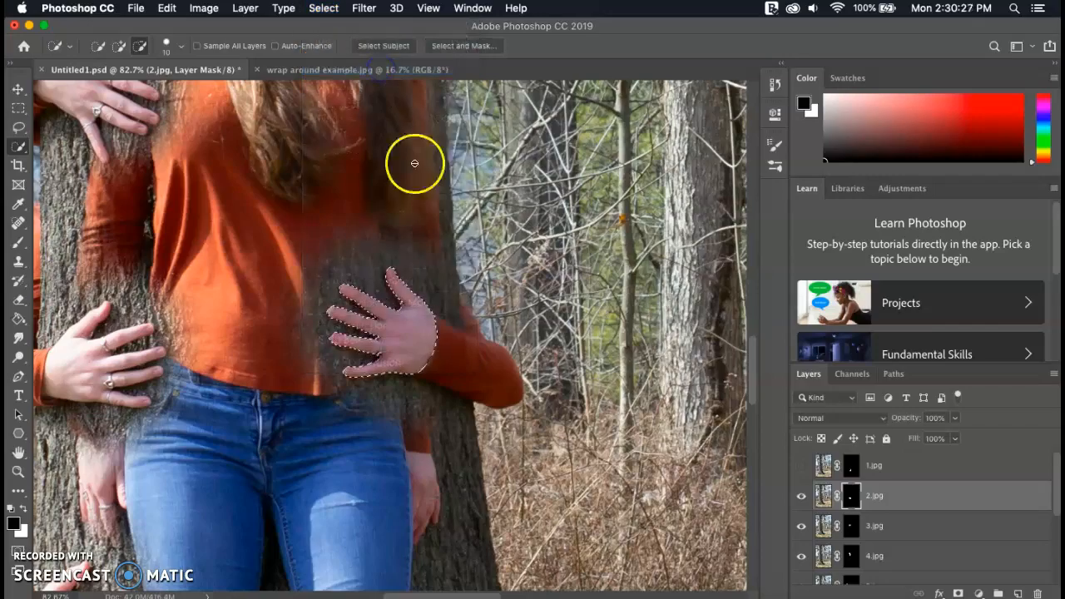
key("super+0")
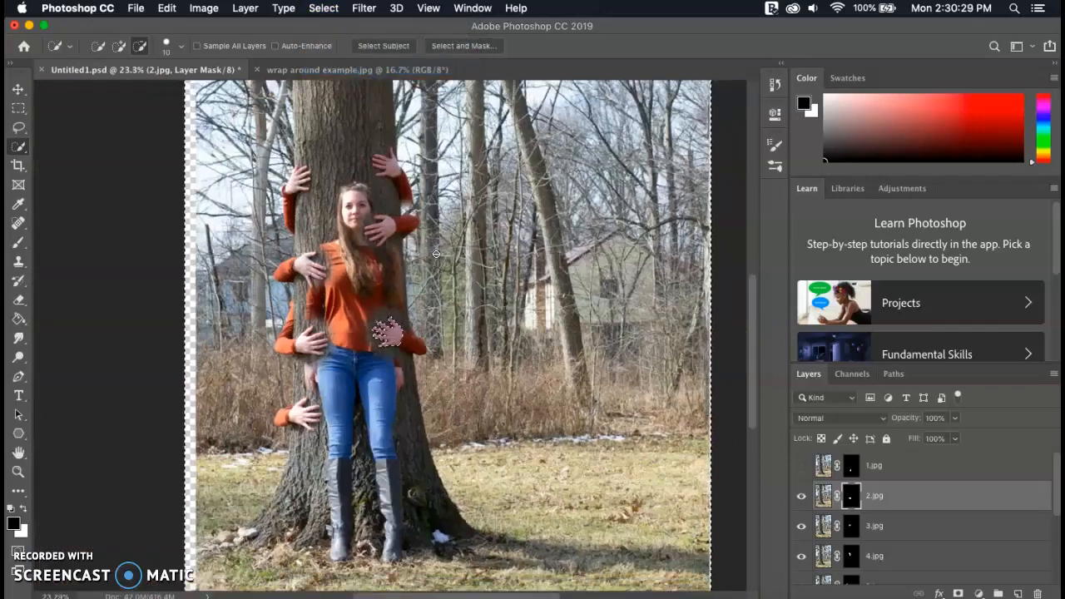
key("super+minus")
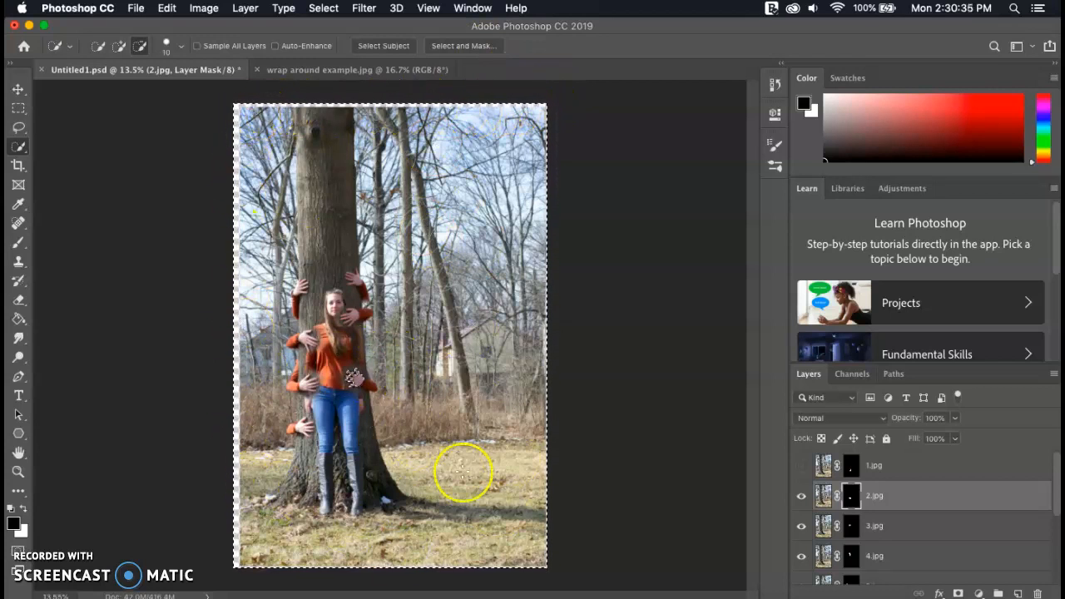
scroll(505, 411, "up", 5)
scroll(505, 411, "up", 4)
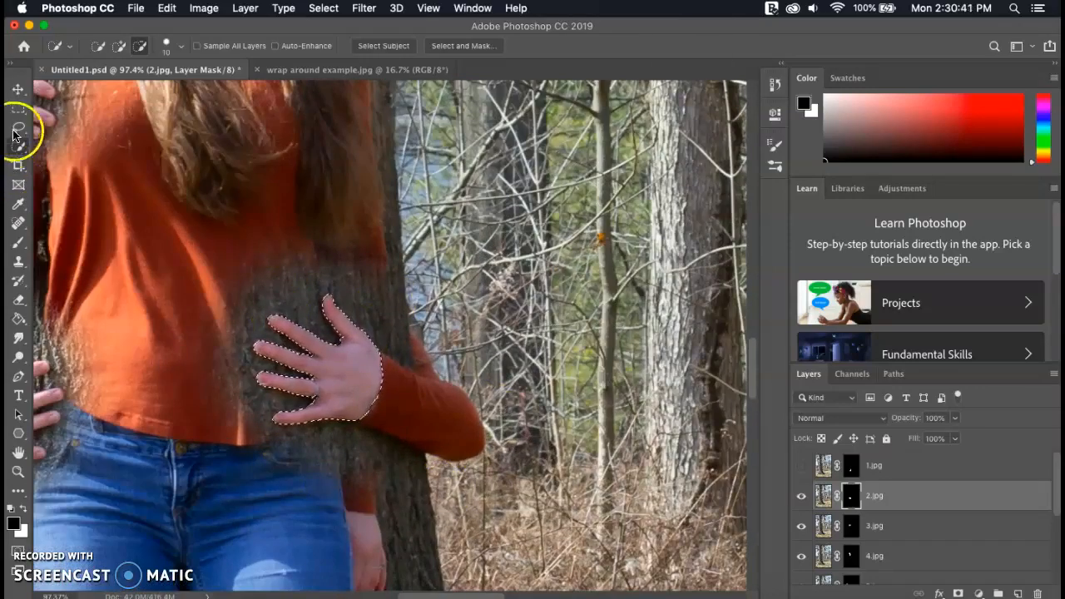
Brush black on 2.jpg's mask around the hand to restore the girl's shirt, sleeve and jeans, reducing the brush to 80, and deselect.
left_click(18, 246)
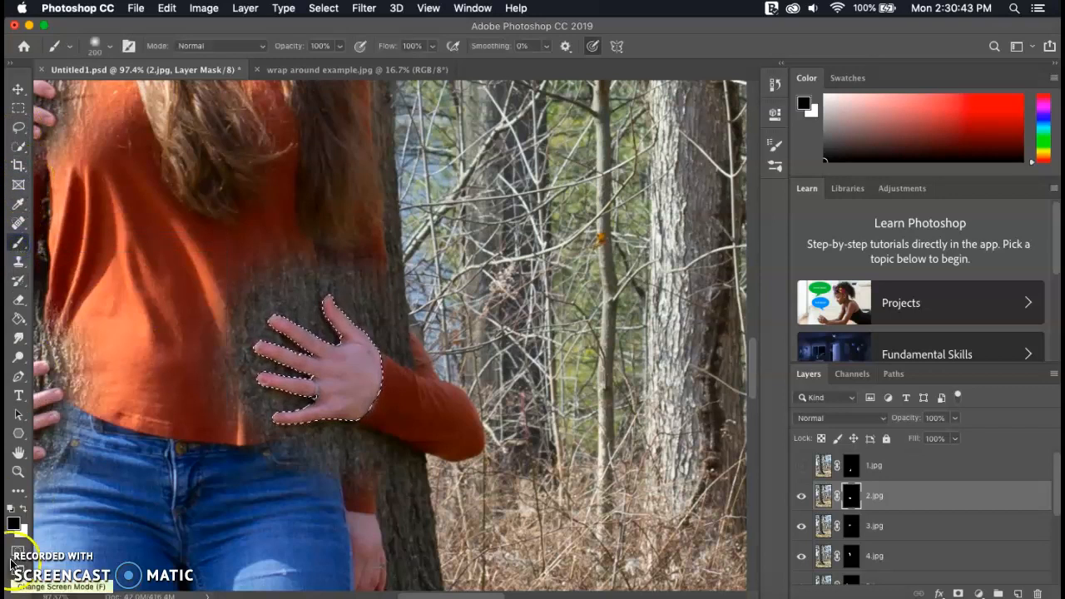
left_click(852, 497)
left_click_drag(431, 333, 408, 317)
key("super+z")
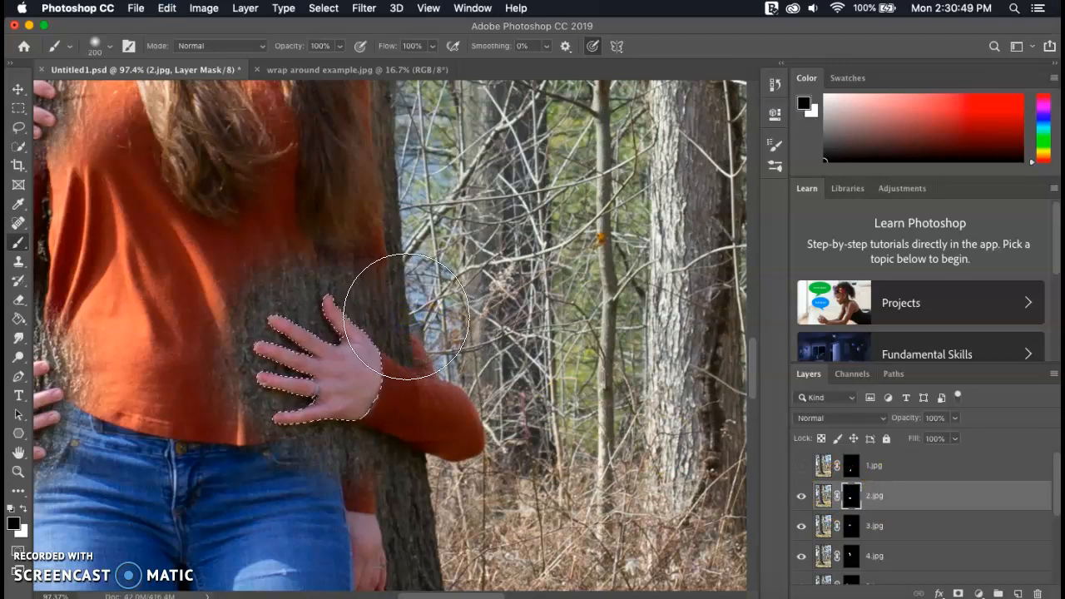
mouse_move(285, 317)
left_mouse_down()
mouse_move(282, 245)
mouse_move(272, 350)
mouse_move(255, 388)
left_mouse_up()
left_click_drag(298, 447, 343, 461)
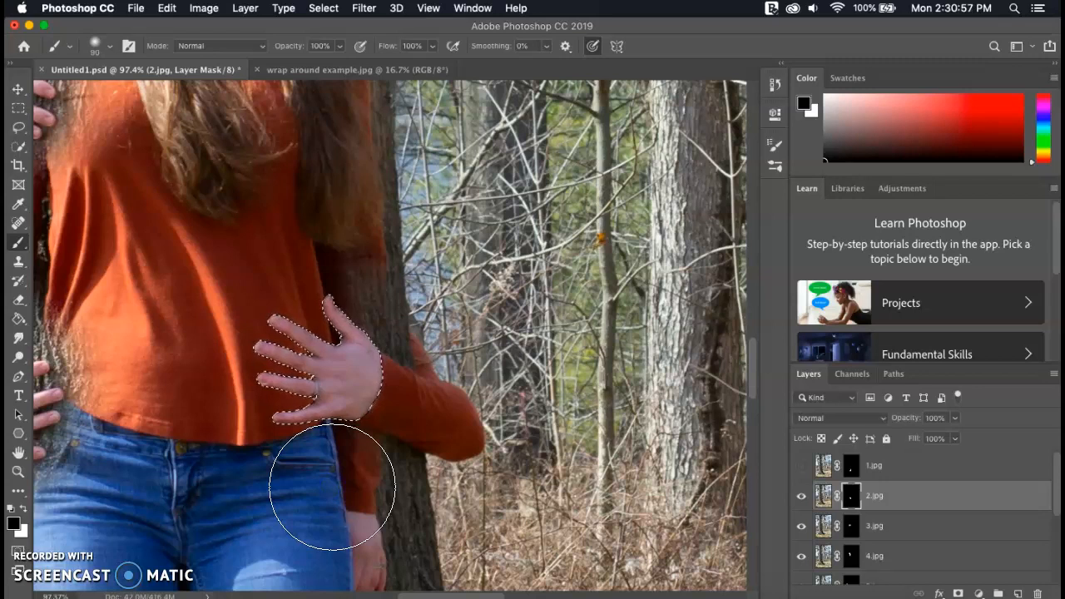
right_click(399, 470)
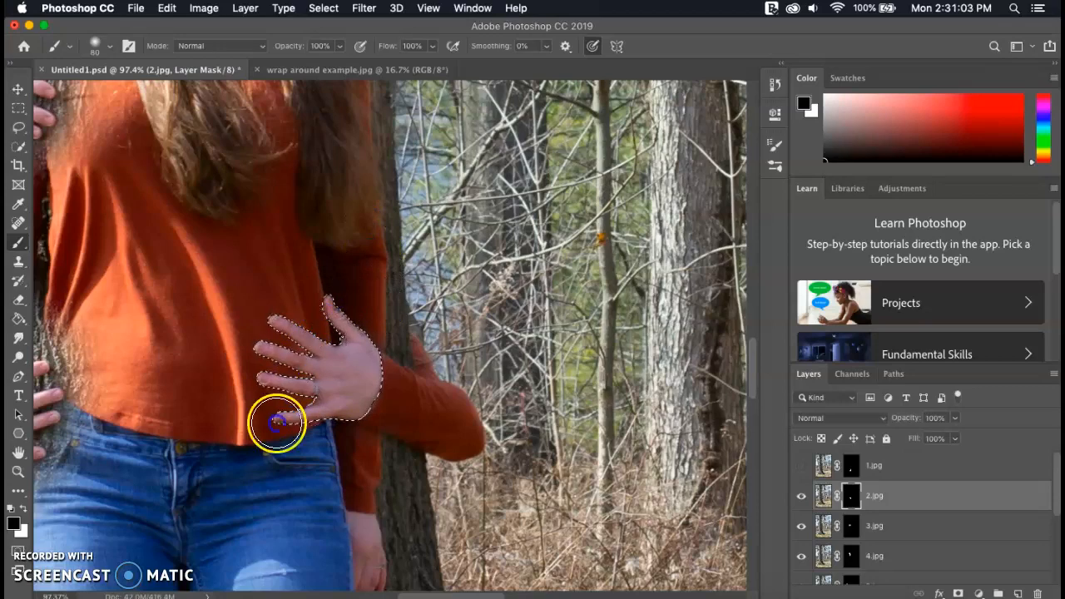
key("super+0")
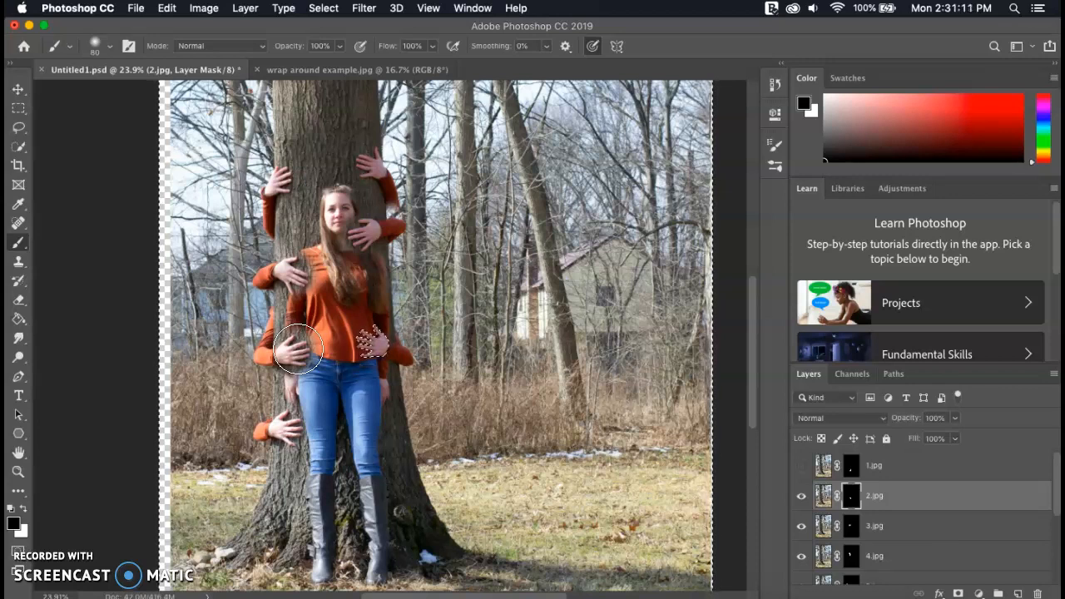
key("super+d")
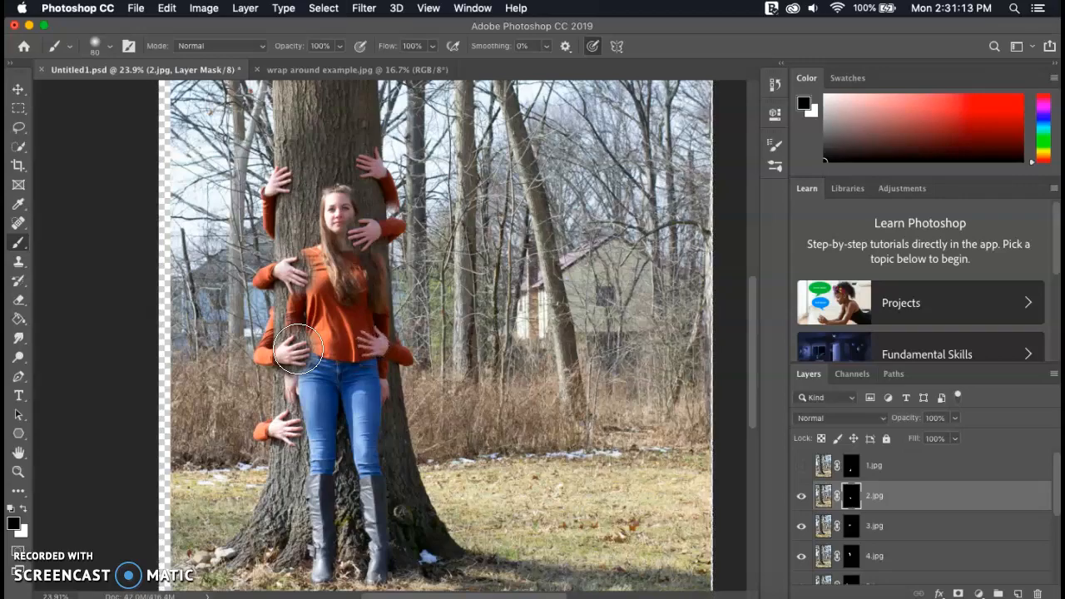
scroll(298, 350, "up", 5)
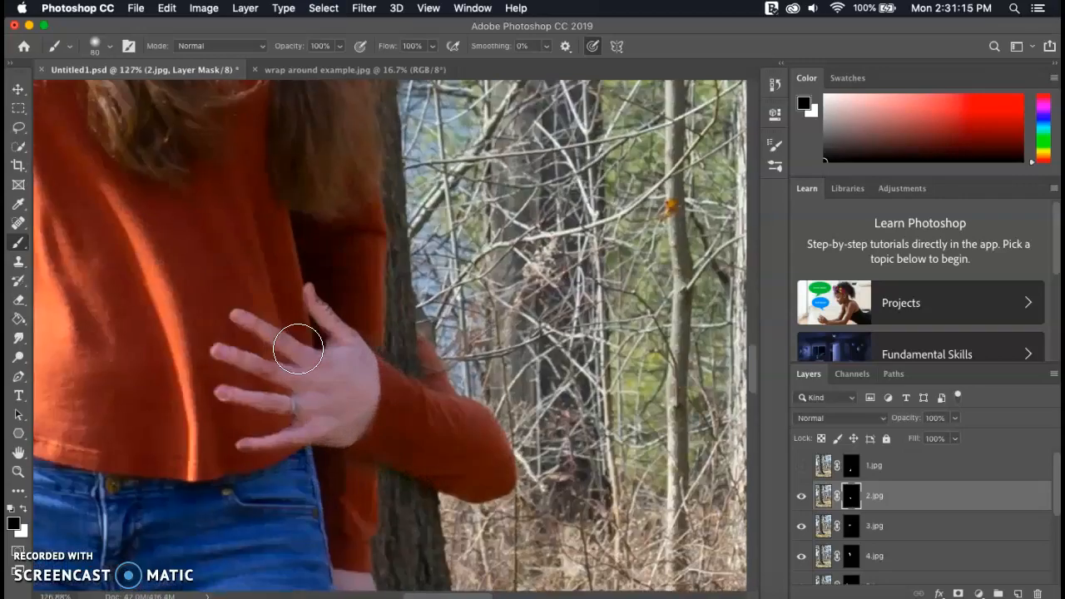
scroll(298, 350, "down", 4)
left_click(129, 353)
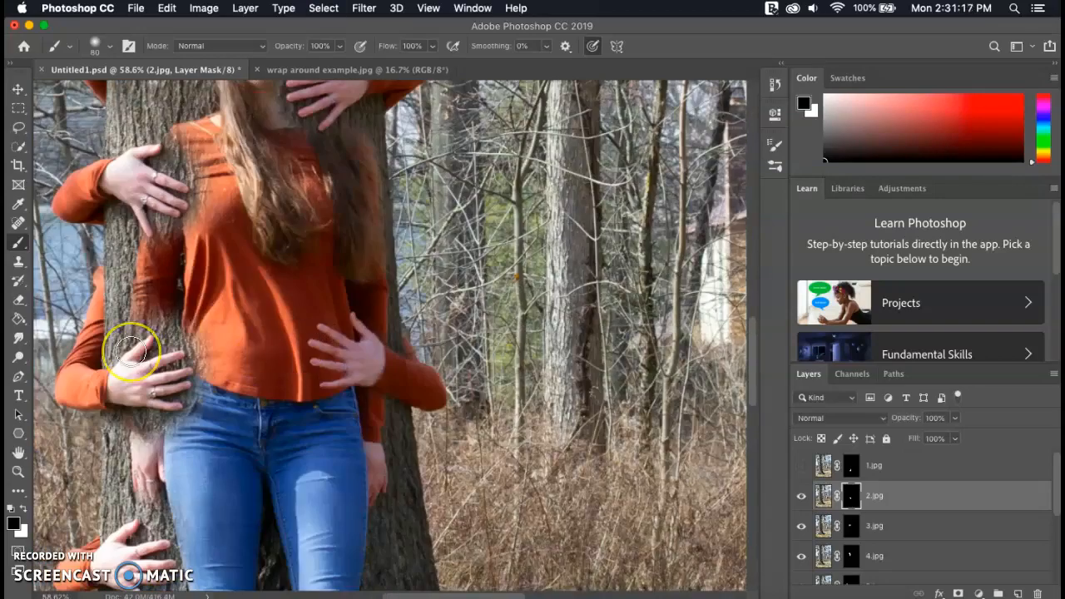
scroll(129, 353, "down", 5)
scroll(131, 352, "down", 1)
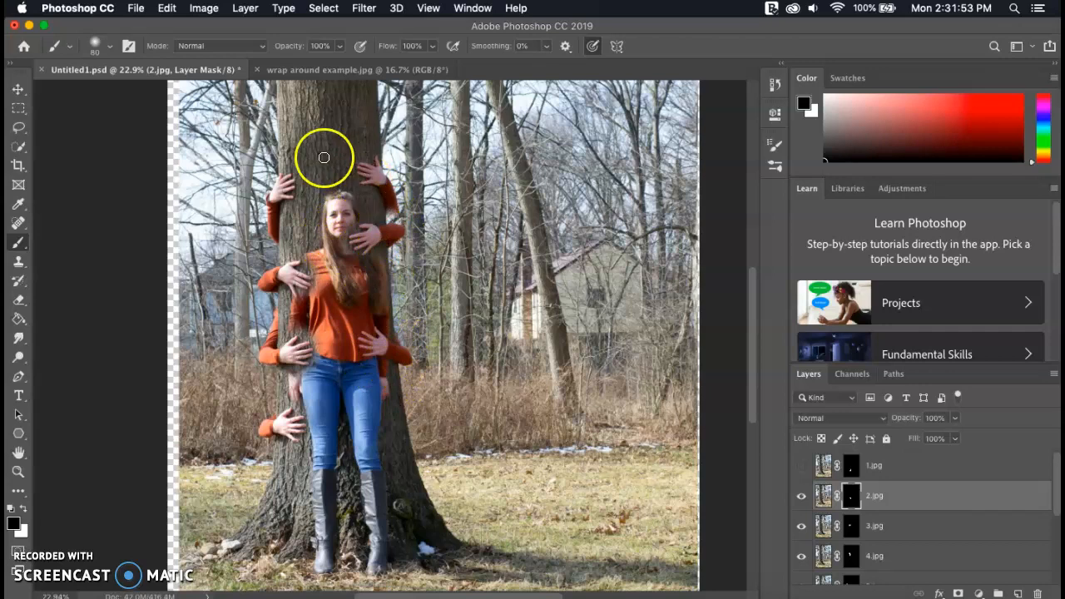
mouse_move(395, 394)
left_mouse_down()
mouse_move(399, 270)
mouse_move(347, 173)
mouse_move(332, 177)
mouse_move(302, 251)
mouse_move(310, 369)
mouse_move(364, 386)
mouse_move(371, 223)
mouse_move(307, 223)
mouse_move(357, 404)
mouse_move(378, 277)
mouse_move(323, 209)
mouse_move(335, 376)
mouse_move(342, 156)
mouse_move(342, 340)
left_mouse_up()
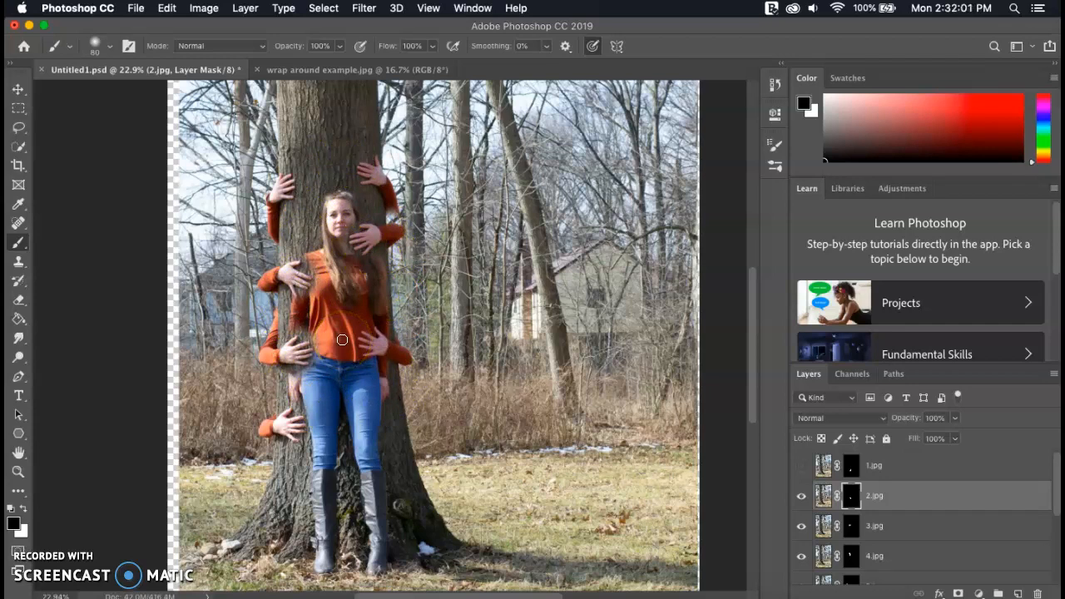
Hide 2.jpg and target 3.jpg's layer mask, toggling 3.jpg's visibility to identify the arm it contributes.
left_click(801, 504)
left_click(851, 526)
left_click(803, 527)
left_click(802, 527)
left_click(803, 527)
left_click(803, 528)
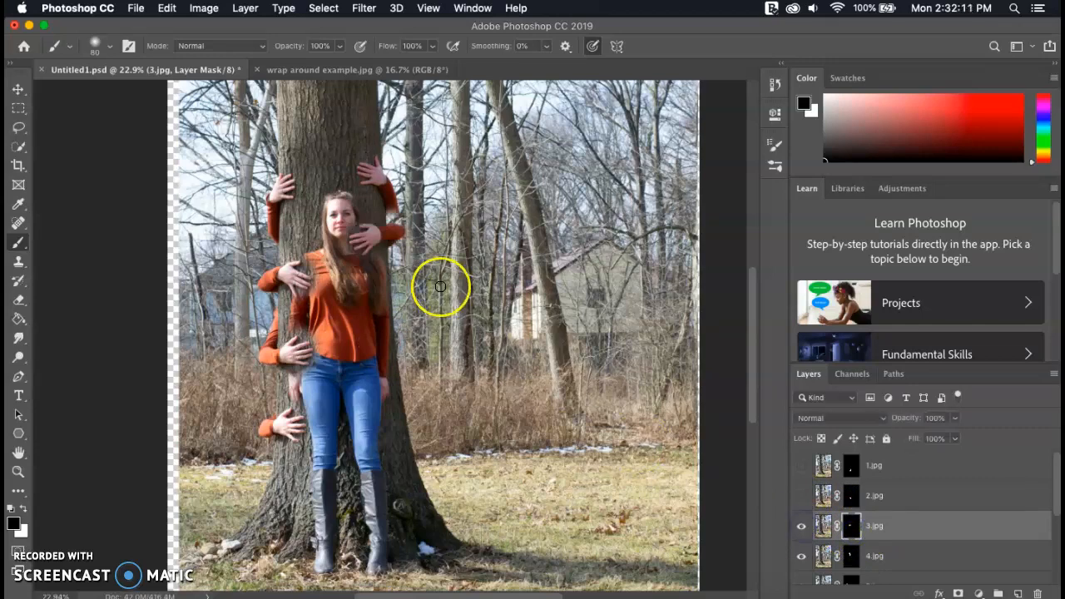
Brush black and white on 3.jpg's mask around the elbow beside the girl's face to clean up where the two sleeves overlap.
scroll(441, 287, "up", 5)
scroll(441, 287, "up", 4)
left_click(429, 233)
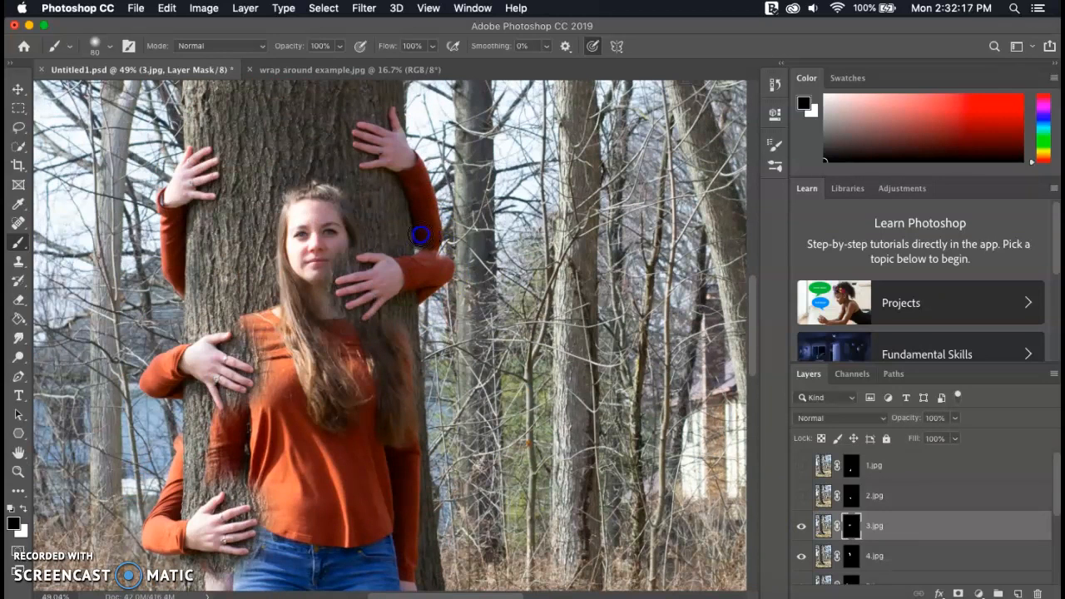
mouse_move(437, 267)
left_mouse_down()
mouse_move(419, 267)
mouse_move(432, 277)
left_mouse_up()
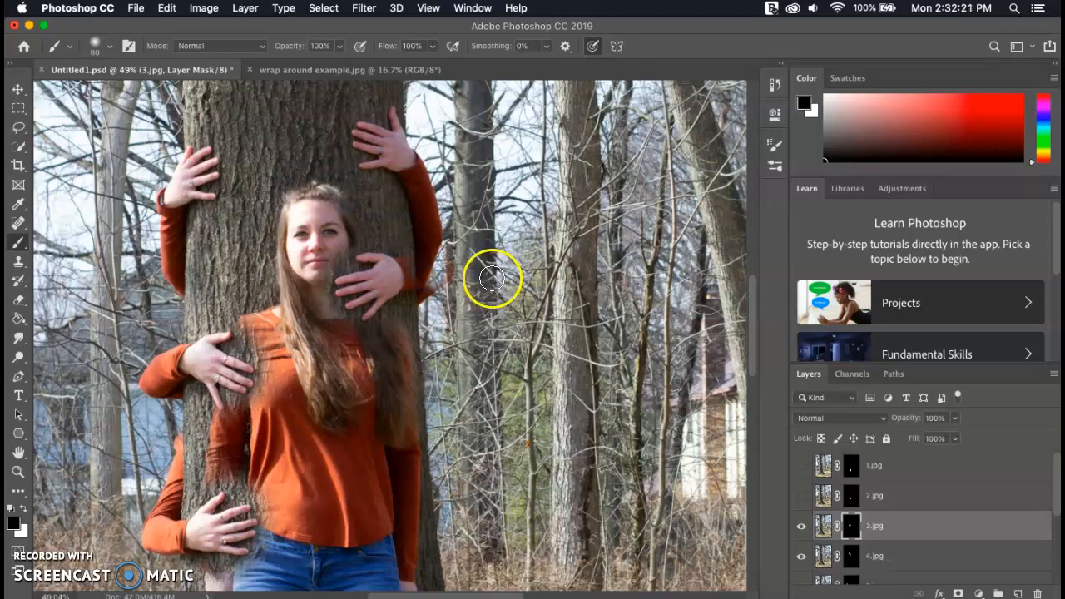
left_click(23, 508)
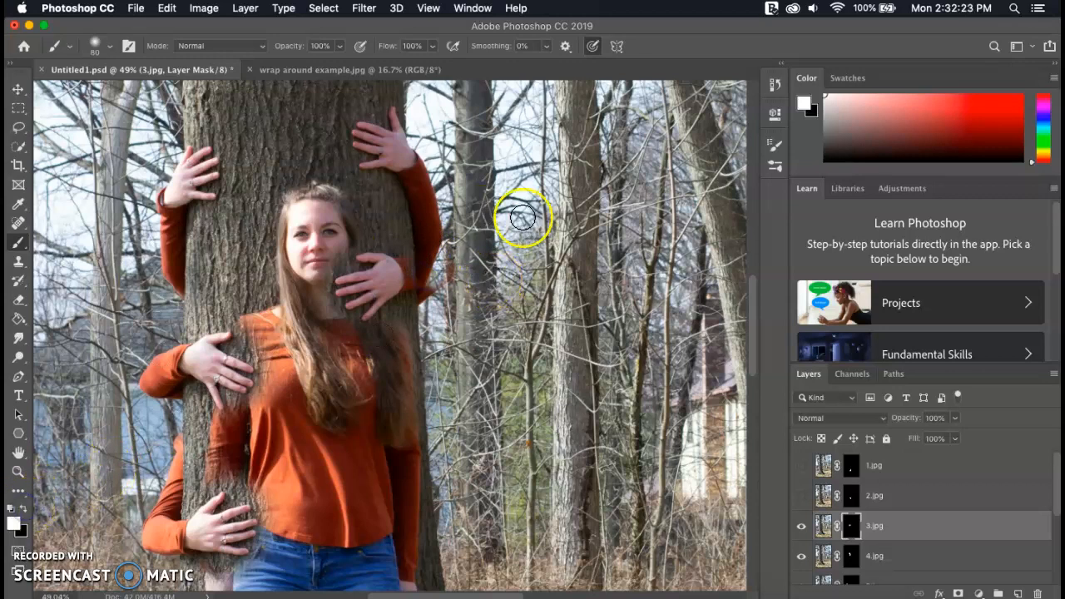
left_click_drag(442, 276, 443, 264)
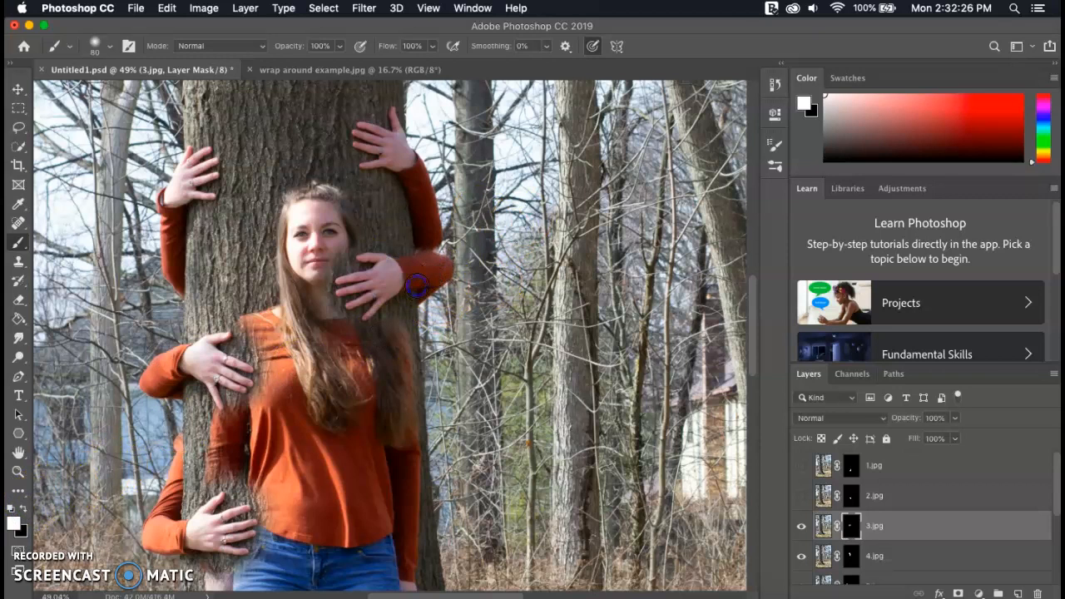
left_click(22, 508)
left_click_drag(419, 269, 420, 238)
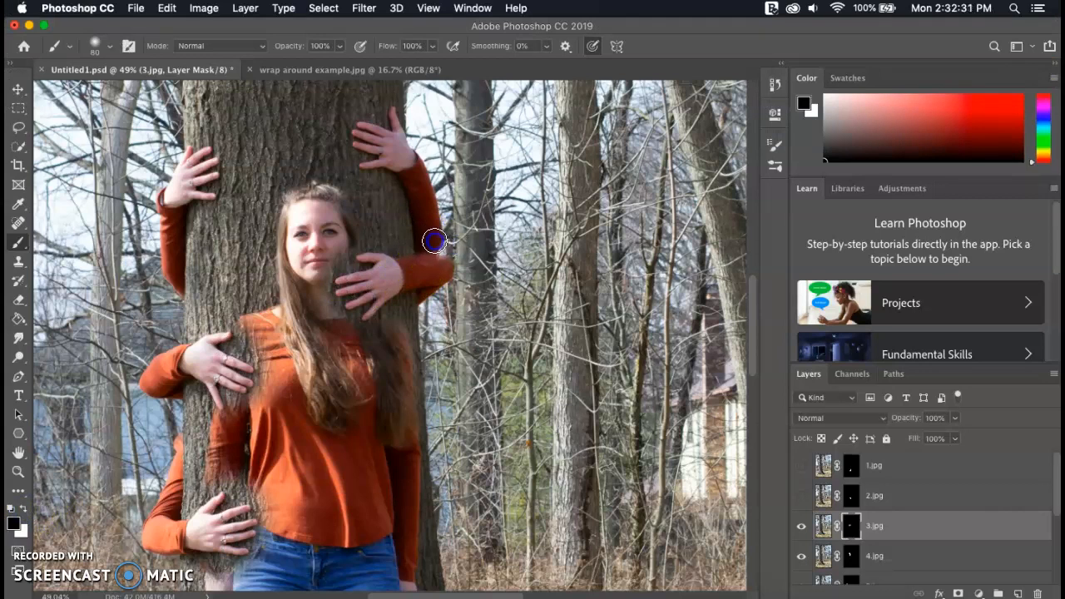
Select 3.jpg's hand beside the girl's chin, including its fingers, with the Quick Selection tool.
scroll(314, 263, "up", 10)
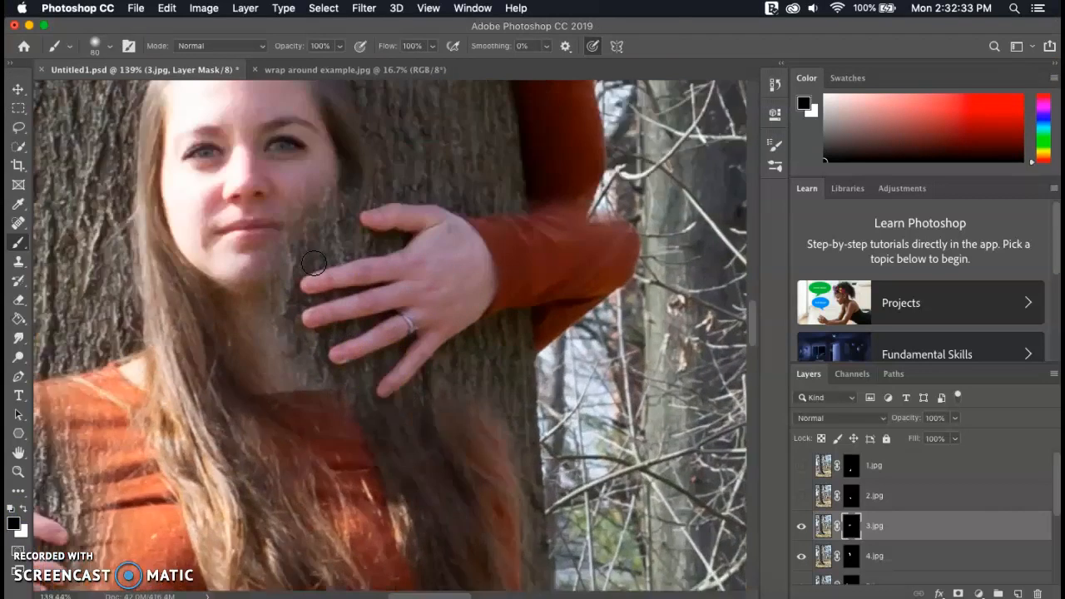
scroll(313, 264, "up", 3)
scroll(314, 263, "left", 2)
left_click(20, 146)
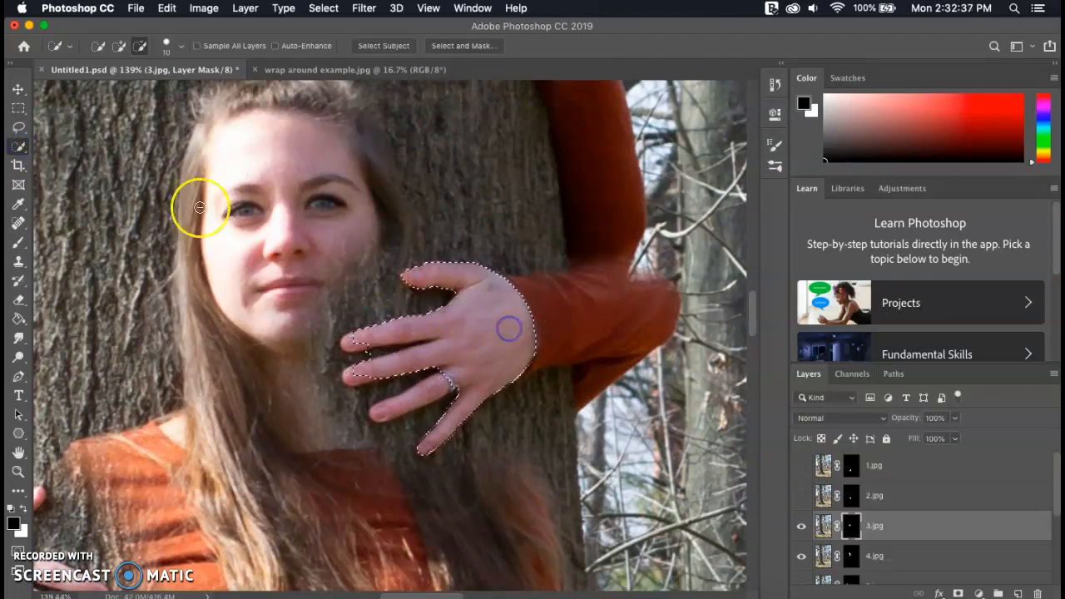
left_click(97, 46)
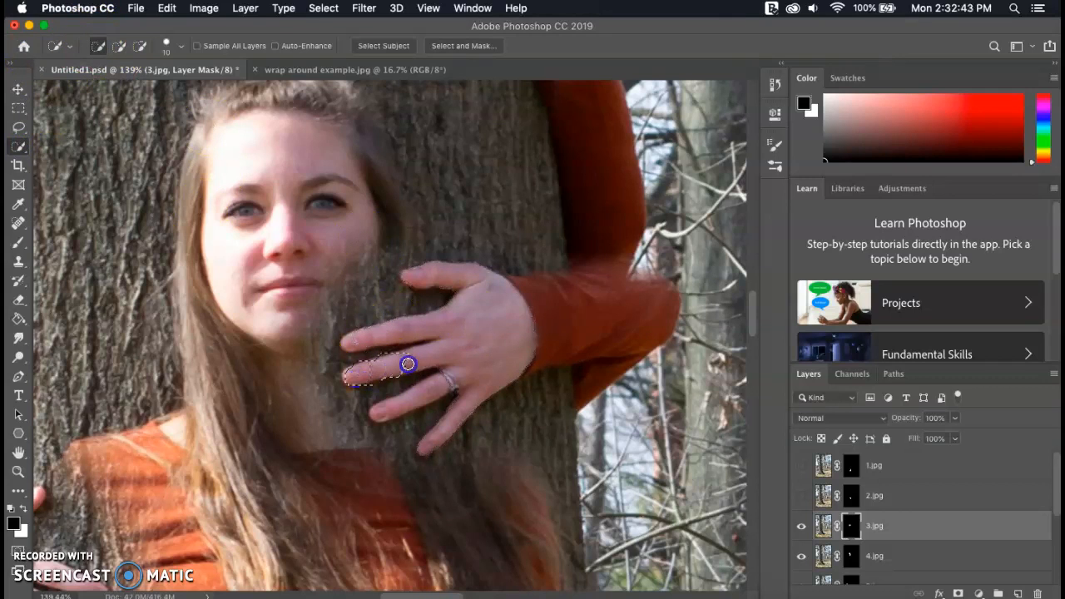
left_click_drag(468, 341, 466, 357)
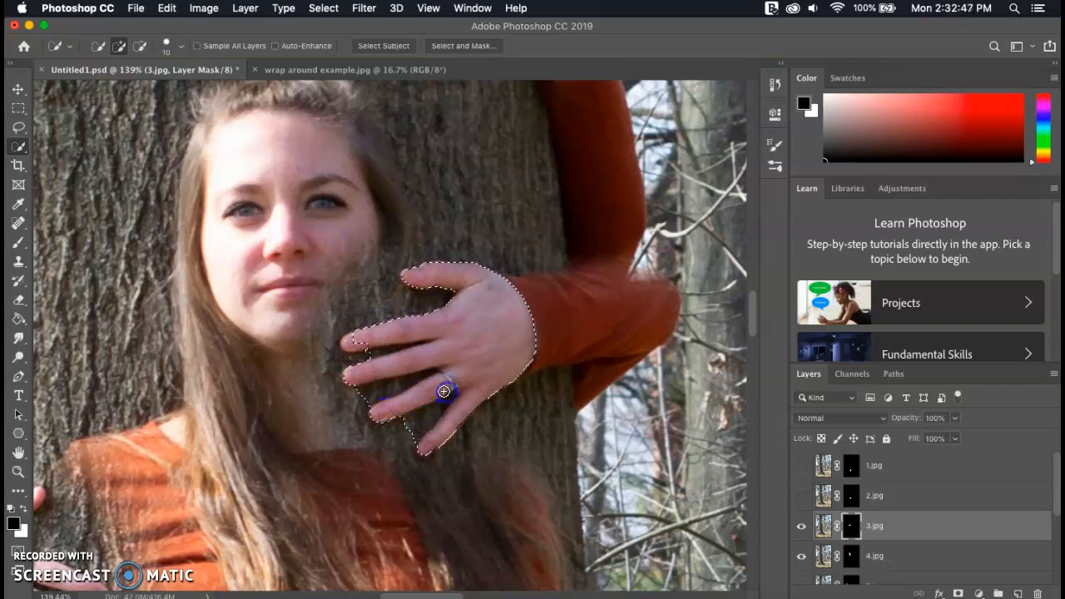
Subtract the gaps between the fingers from the hand selection.
left_click(139, 47)
left_click_drag(361, 349, 385, 388)
left_click(428, 411)
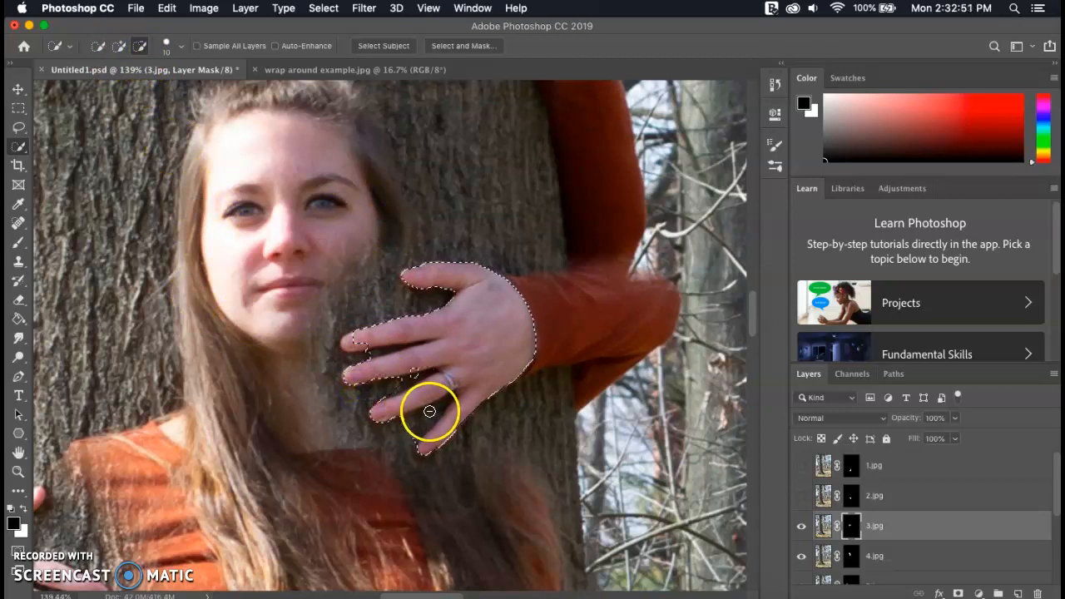
left_click(371, 366)
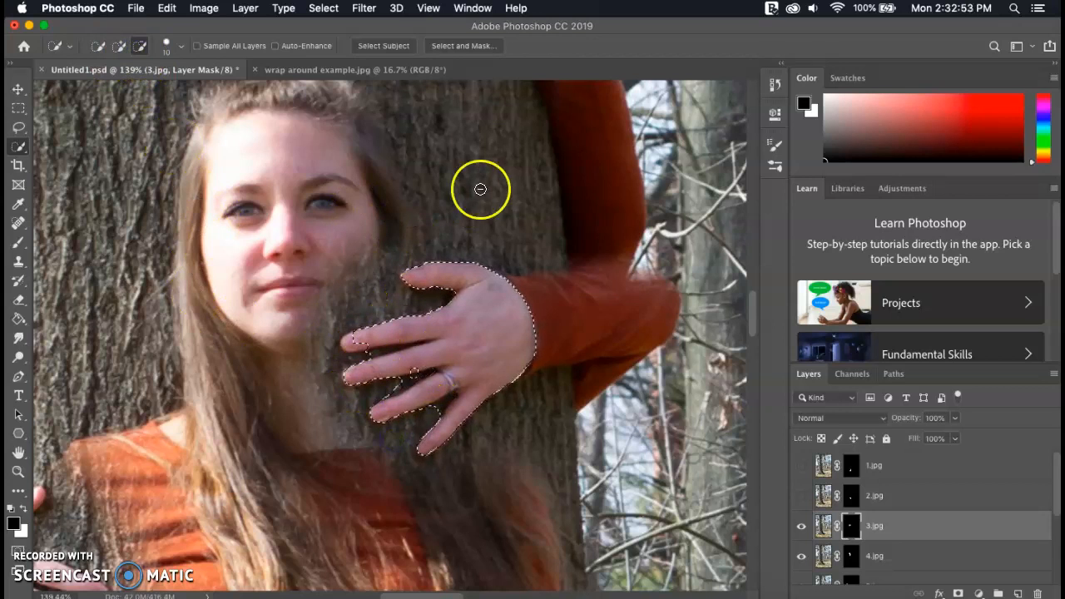
Refine the hand selection in Select and Mask, brushing the fingertips and the gaps between the fingers, and accept the result.
left_click(454, 47)
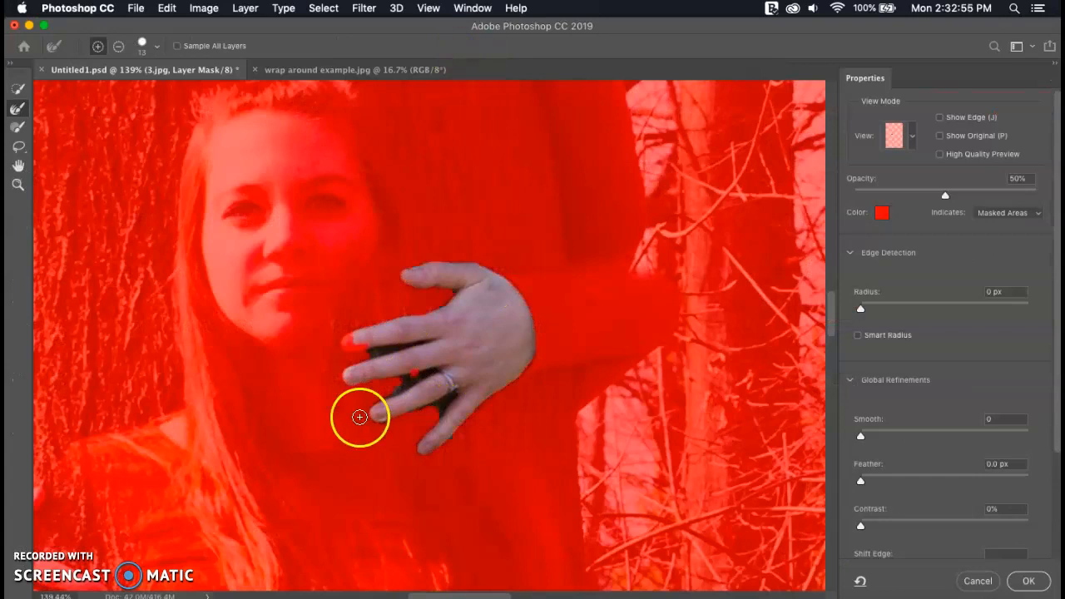
left_click_drag(397, 355, 395, 350)
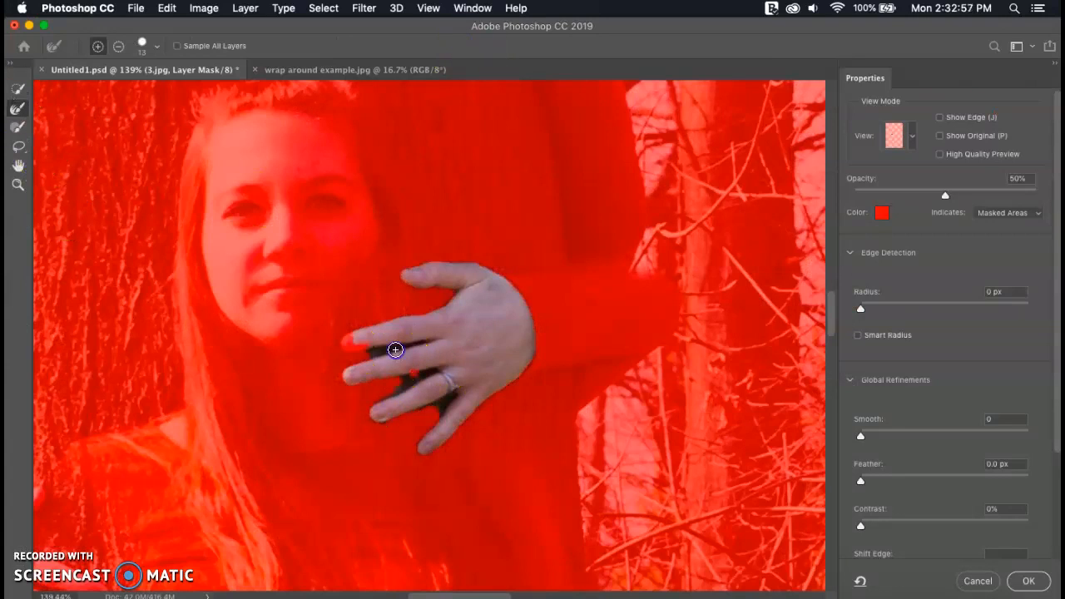
left_click(345, 343)
mouse_move(412, 278)
left_mouse_down()
mouse_move(453, 285)
mouse_move(424, 283)
left_mouse_up()
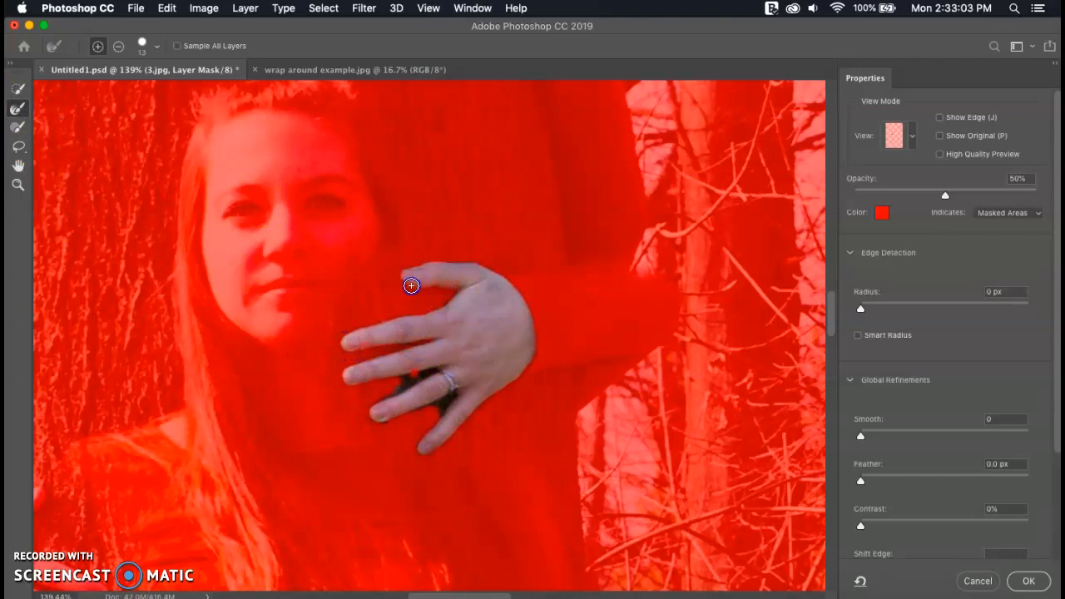
left_click_drag(406, 379, 449, 398)
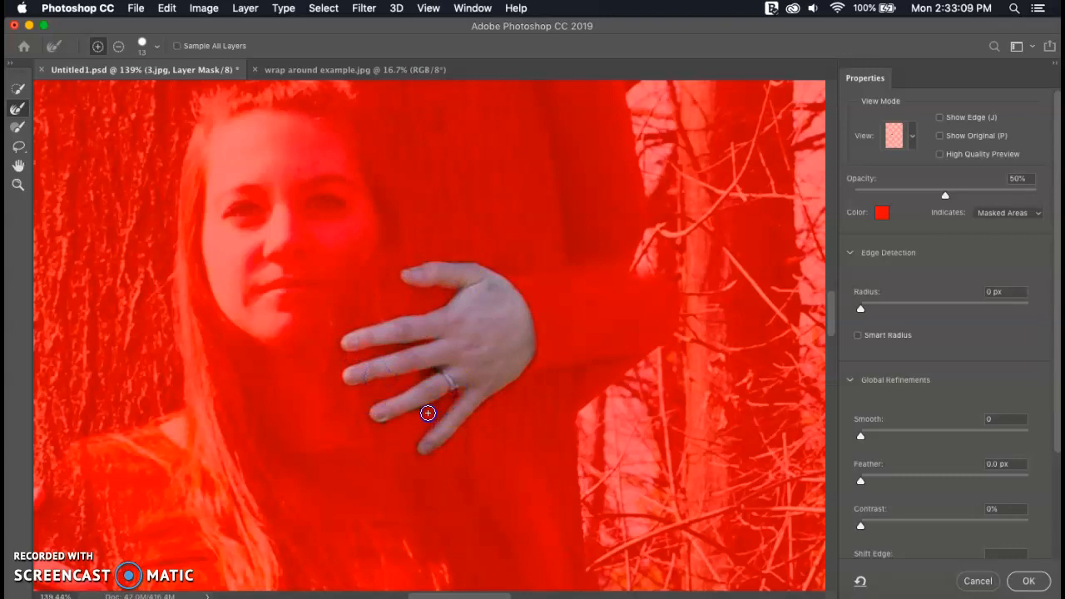
left_click(630, 463)
left_click(594, 267)
left_click(421, 329)
left_click(1024, 580)
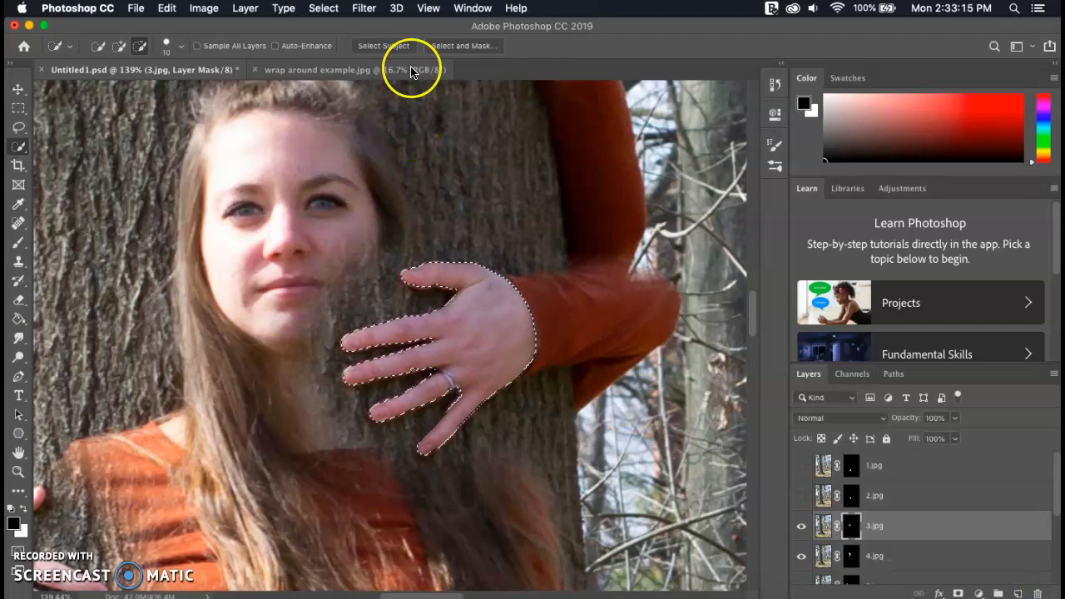
Invert the selection and brush black on 3.jpg's mask around the hand to restore the girl's face, neck and hair, and deselect.
left_click(324, 8)
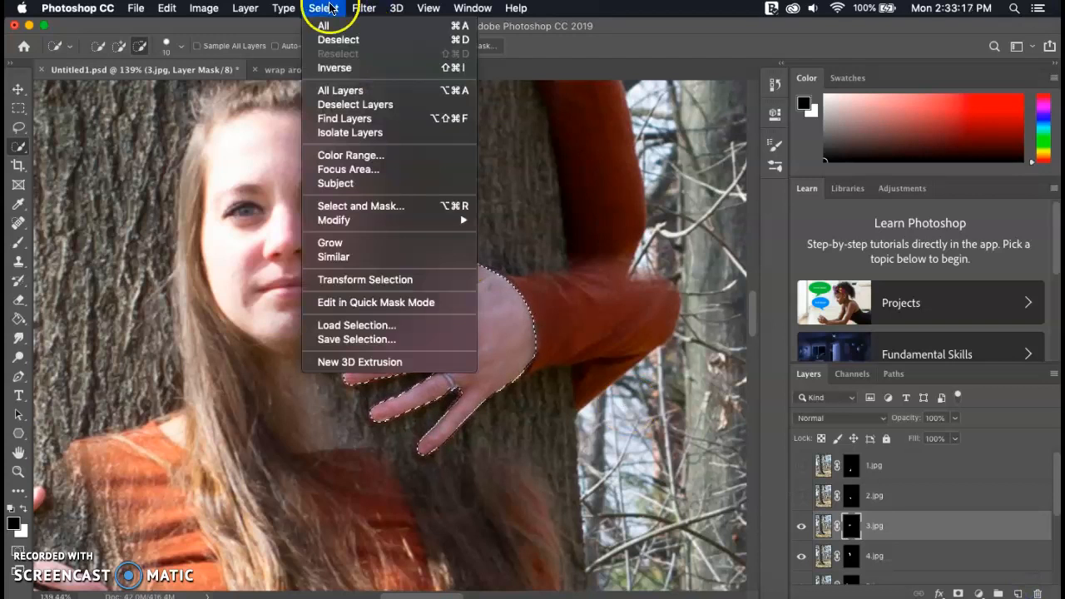
left_click(343, 67)
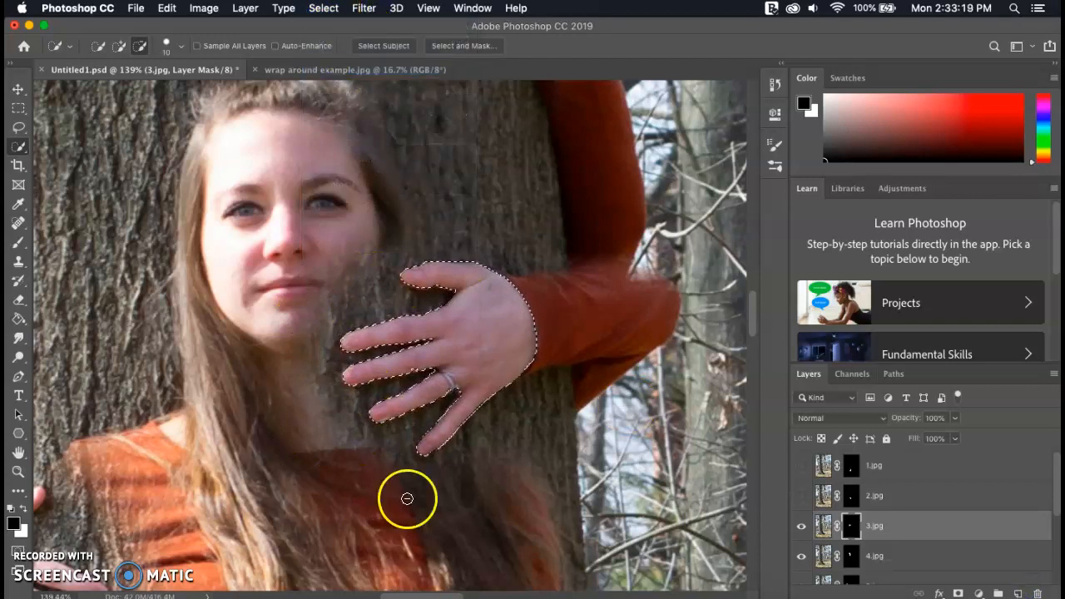
scroll(299, 392, "down", 10)
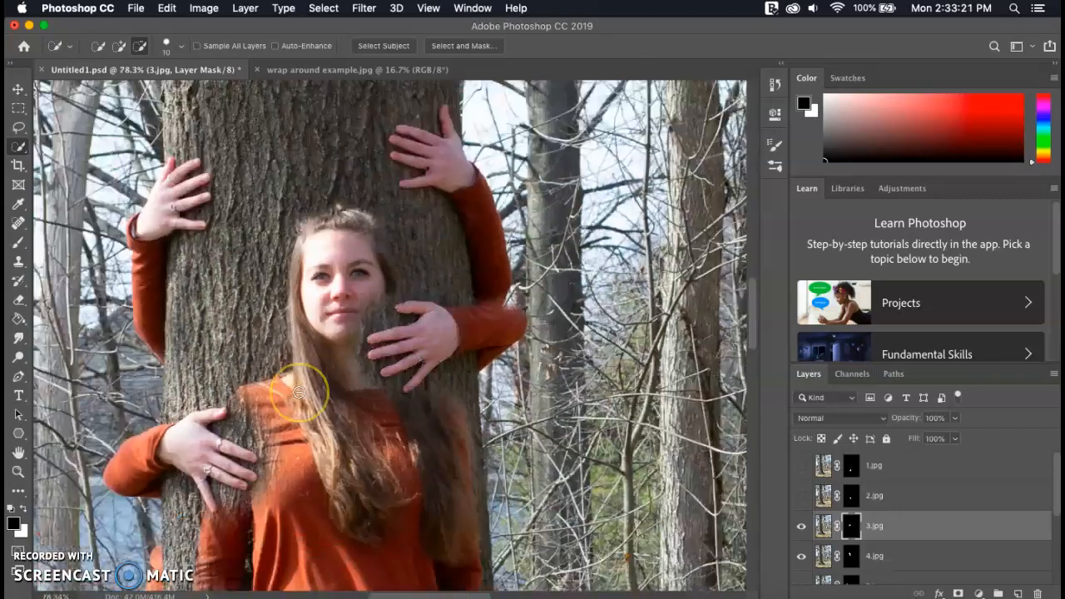
scroll(245, 492, "up", 8)
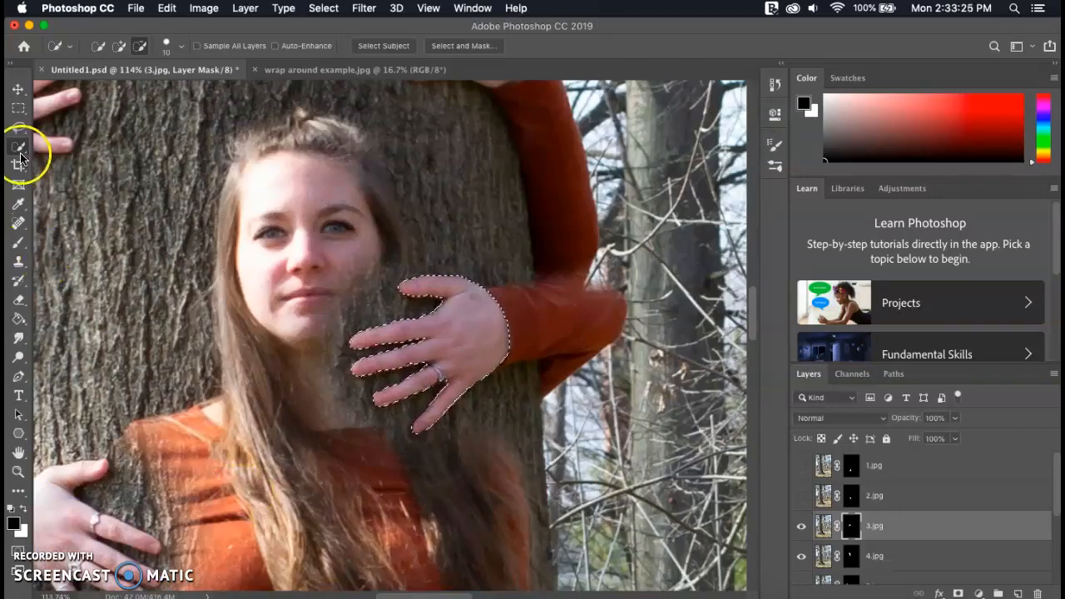
left_click(20, 244)
left_click_drag(354, 325, 399, 333)
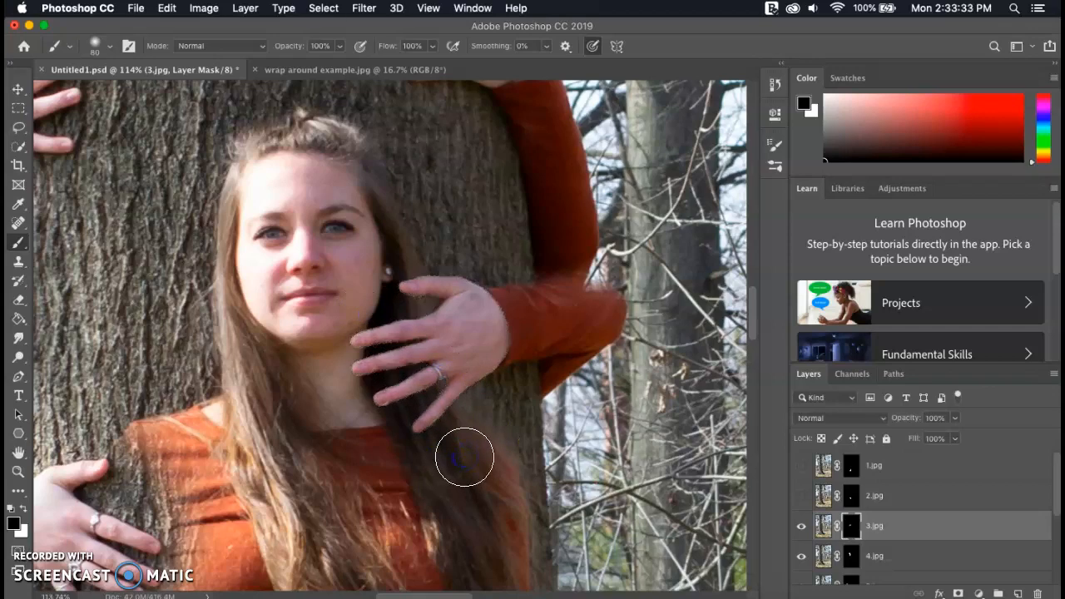
Make 2.jpg visible again and check the cleaned hands in the composite.
scroll(464, 457, "down", 5)
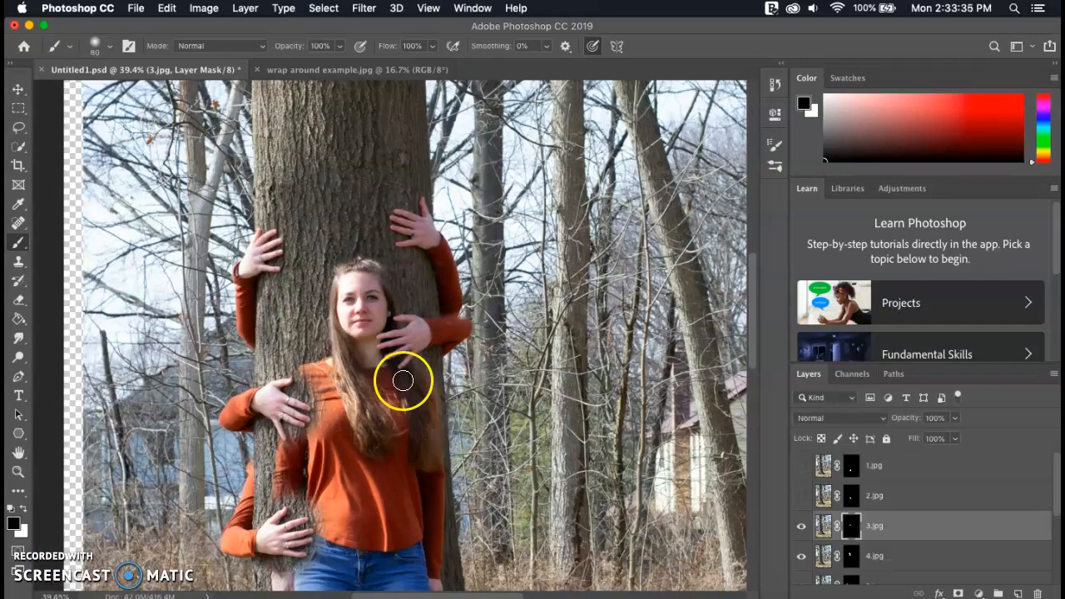
scroll(403, 380, "down", 2)
left_click(800, 500)
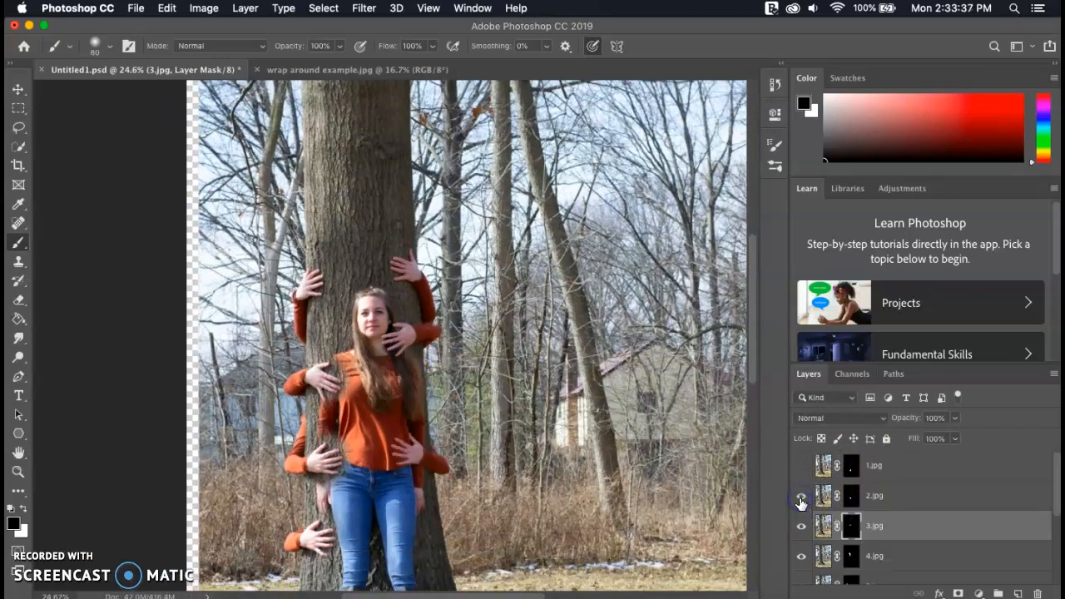
scroll(402, 379, "up", 5)
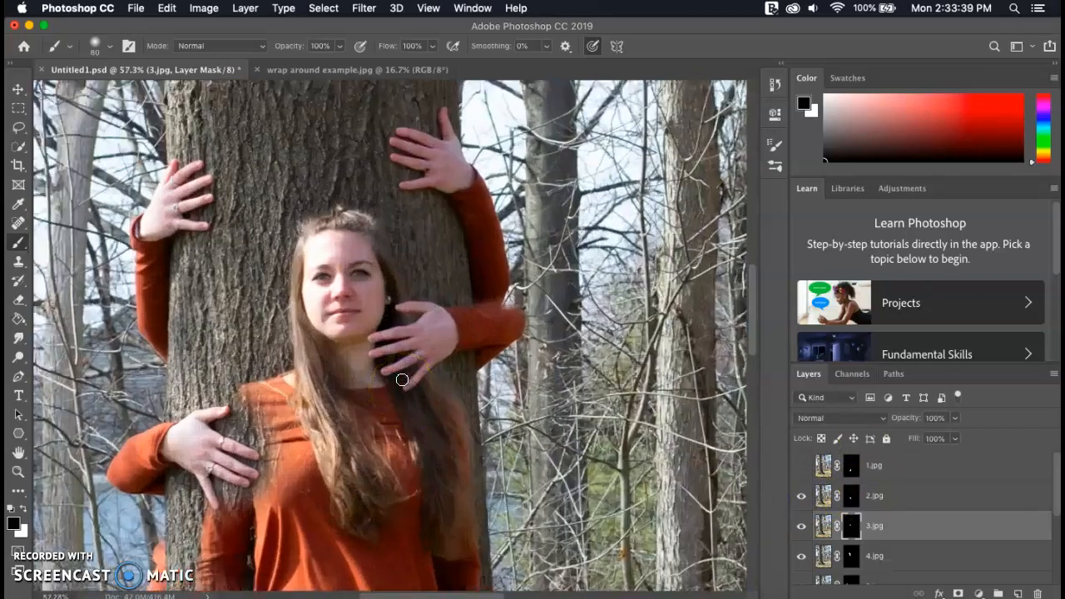
scroll(402, 380, "down", 5)
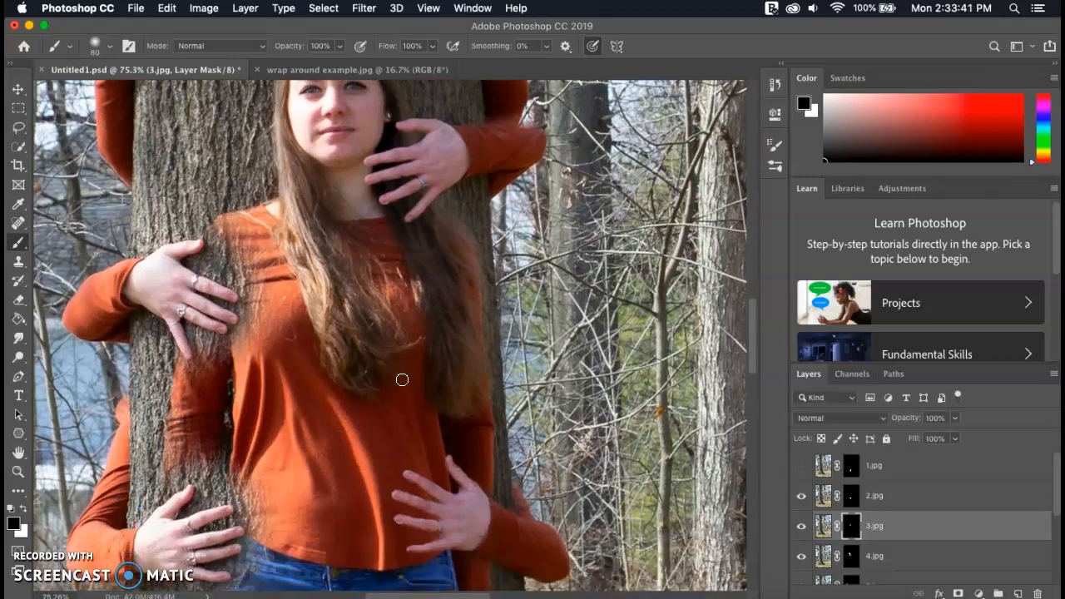
scroll(402, 379, "down", 6)
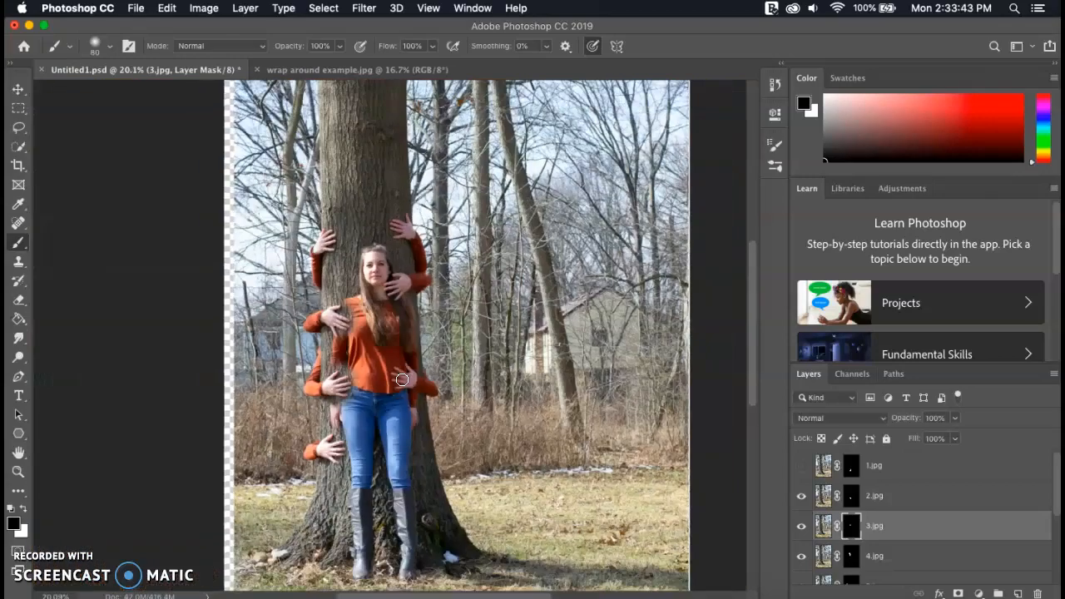
Examine the finished reference image, wrap around example.jpg, looking over the arms and hands around the trunk and girl.
left_click(326, 70)
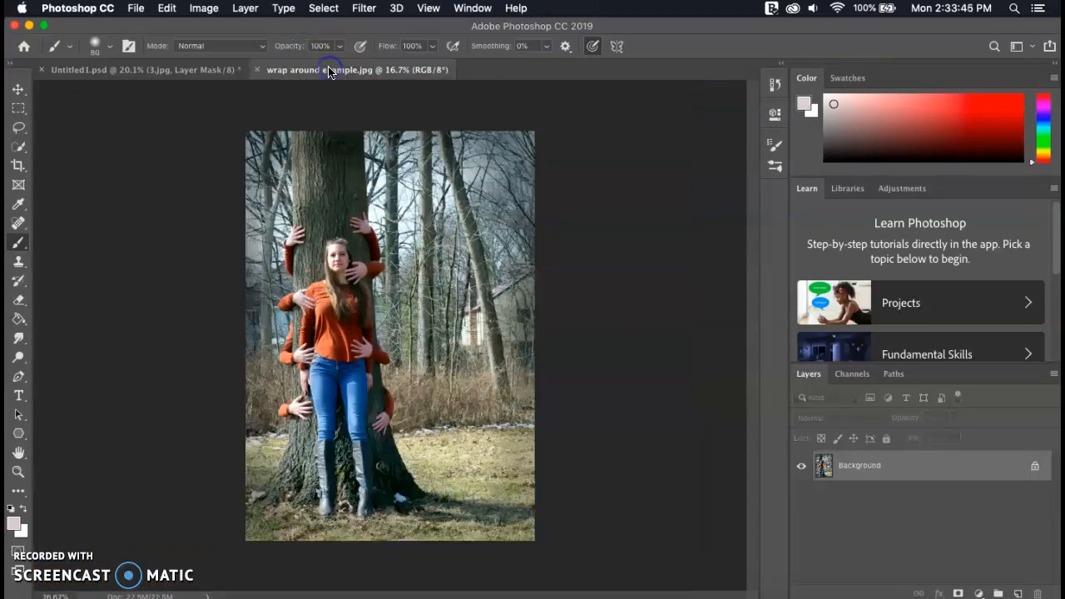
scroll(211, 285, "up", 3)
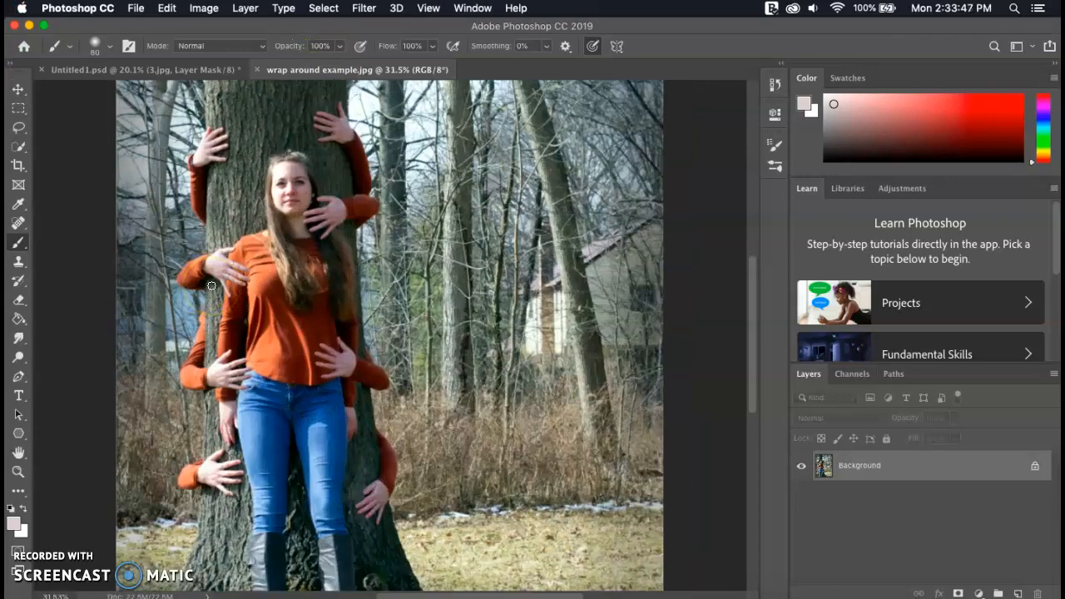
scroll(211, 285, "left", 3)
scroll(211, 285, "up", 2)
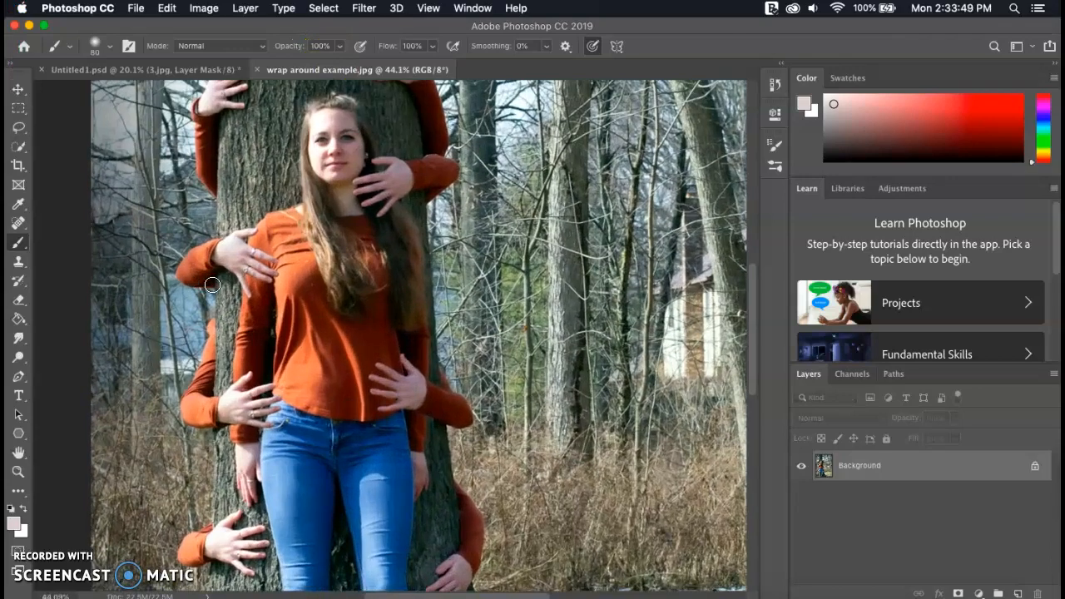
scroll(211, 286, "down", 3)
scroll(211, 285, "up", 5)
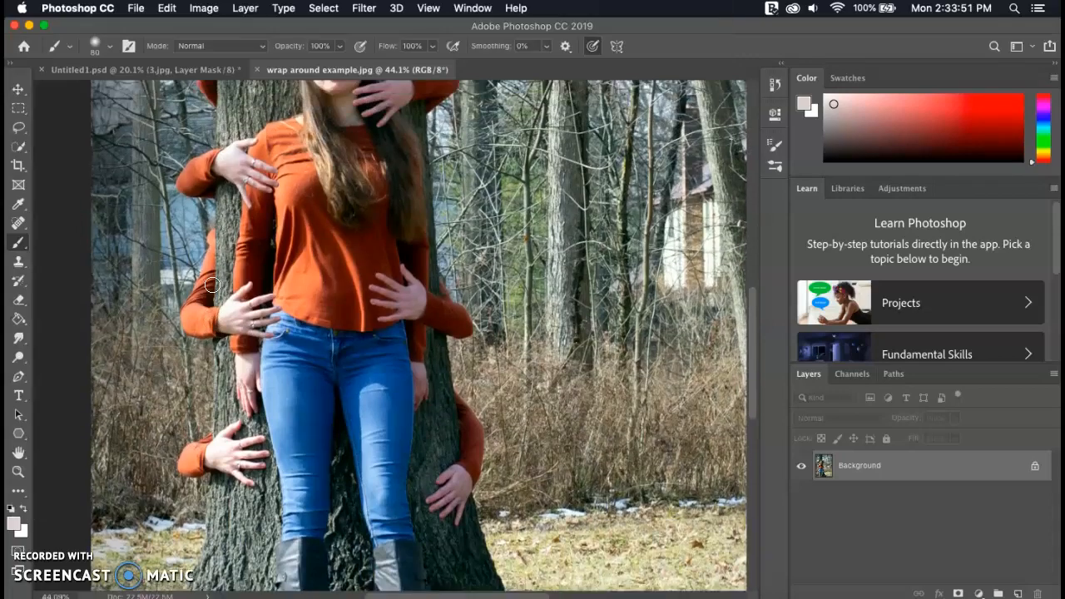
scroll(211, 285, "up", 3)
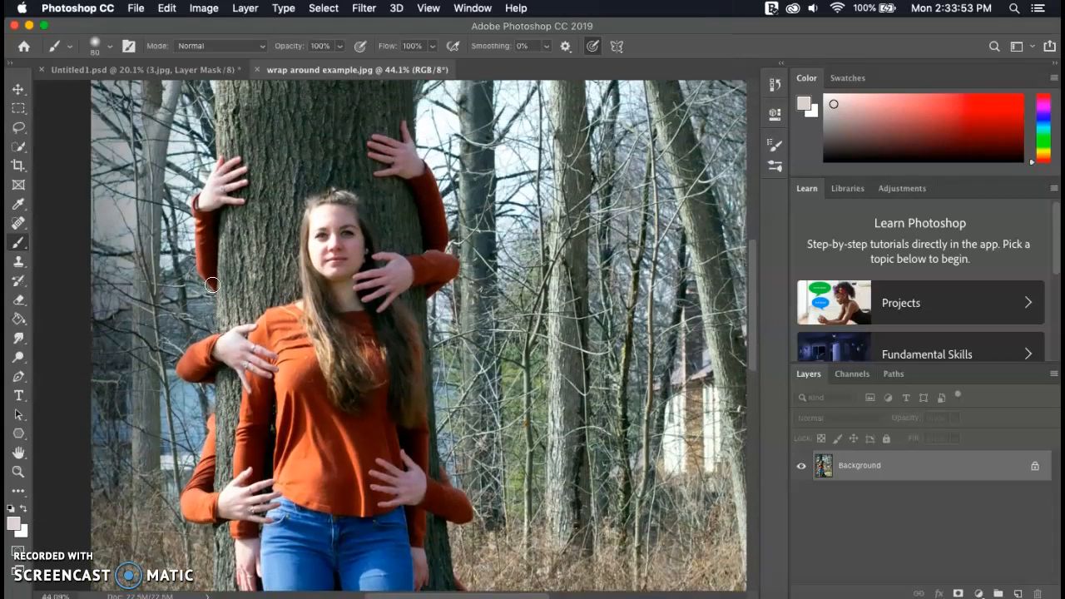
scroll(211, 285, "down", 3)
scroll(211, 285, "down", 3)
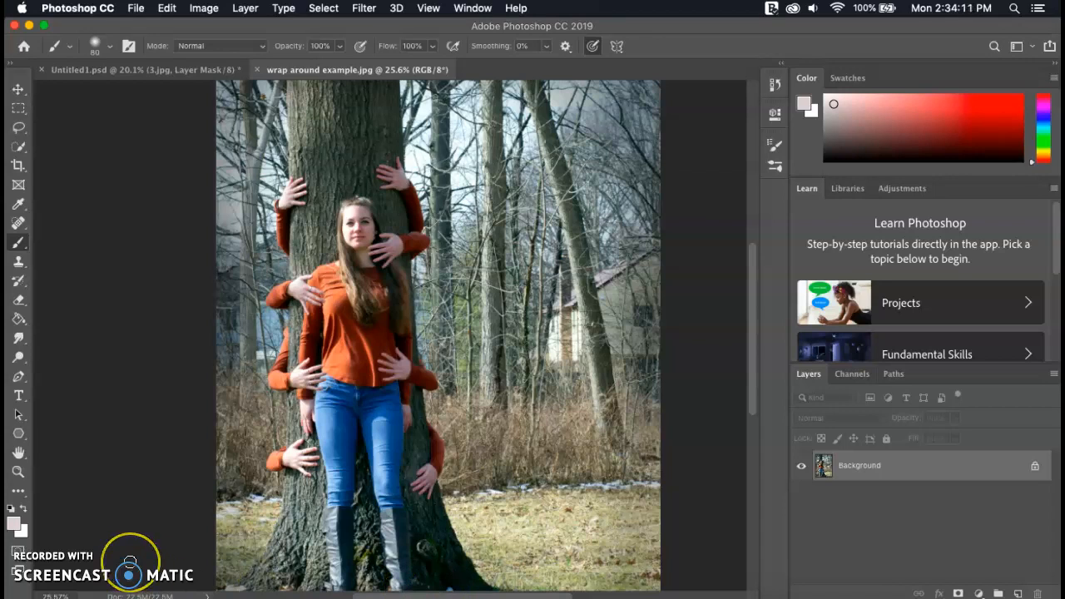
scroll(128, 566, "down", 2)
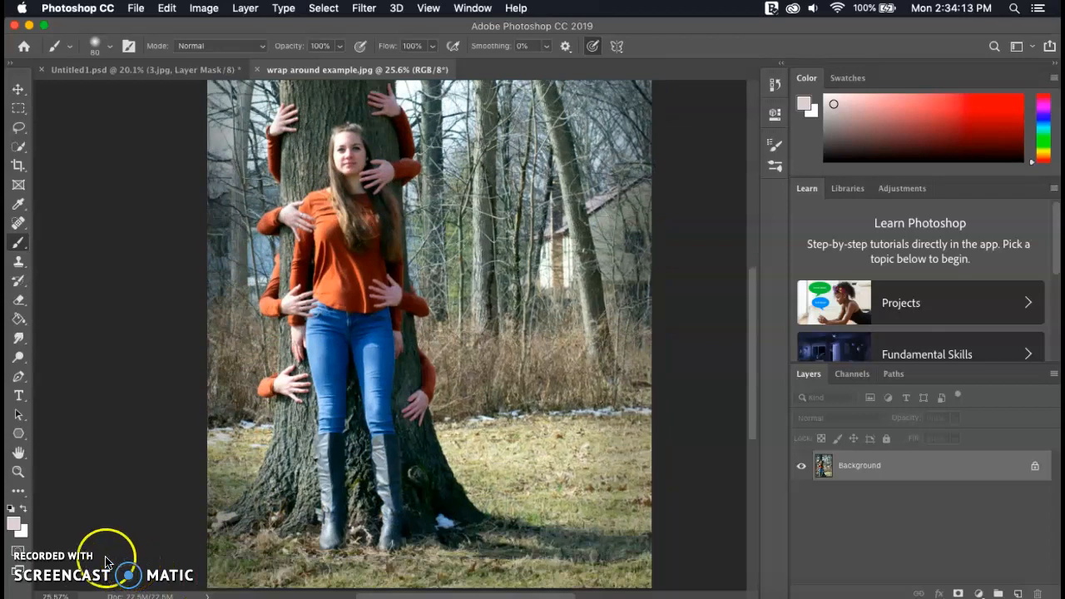